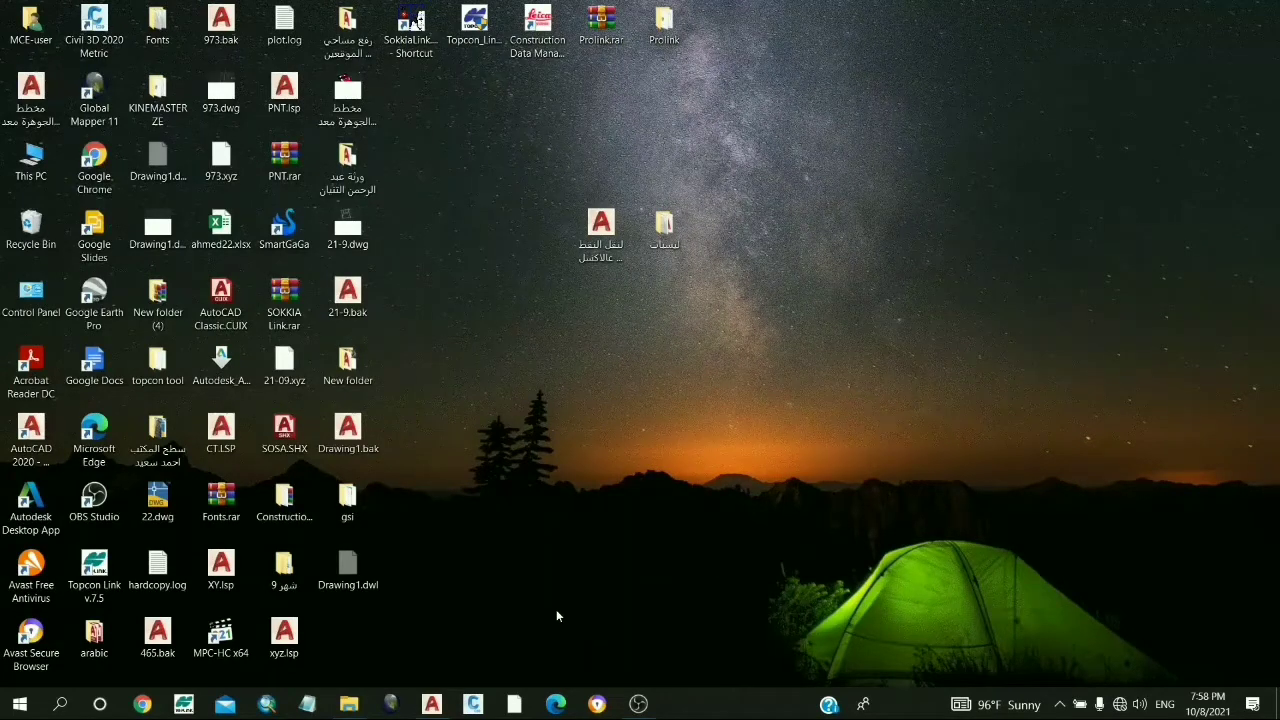
Reposition the Arabic-named folder, browse its LSP files, then close the folder window
drag(668, 222, 796, 233)
double_click(796, 233)
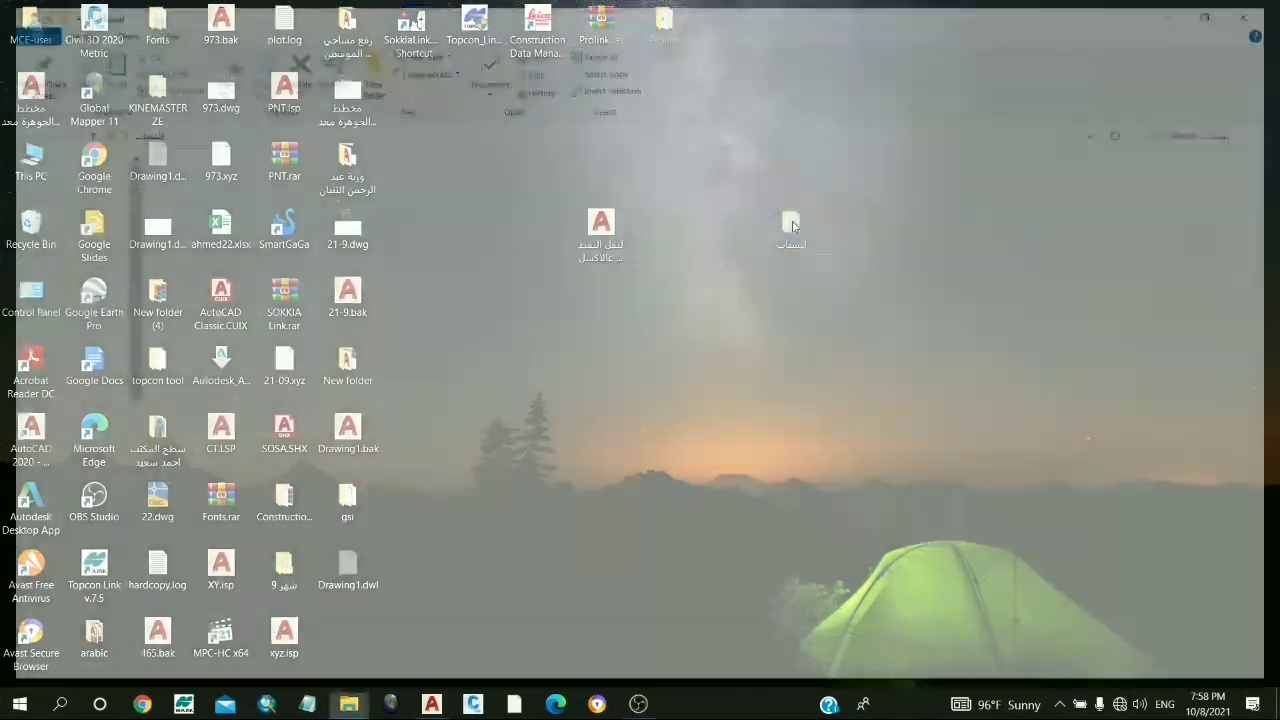
click(1259, 8)
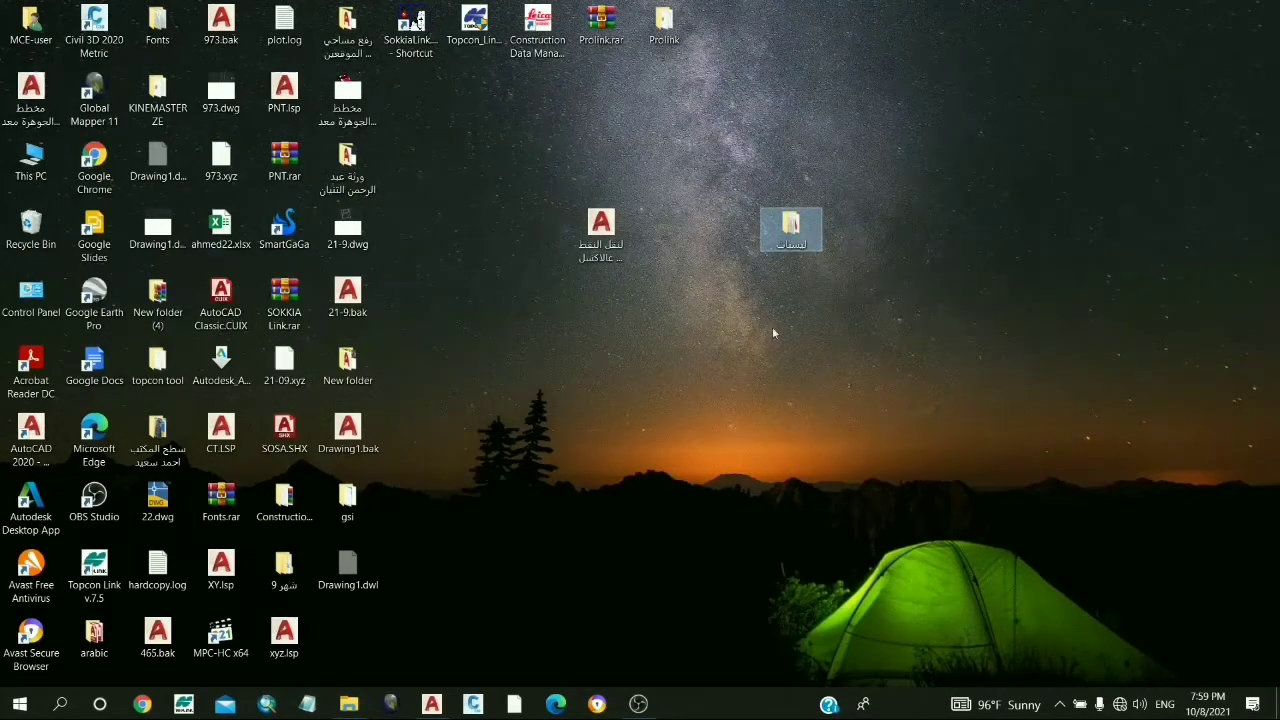
Move TOX.LSP beside the folder and open it with Notepad
mouse_move(600, 235)
mouse_down()
mouse_move(707, 230)
mouse_move(811, 259)
mouse_up()
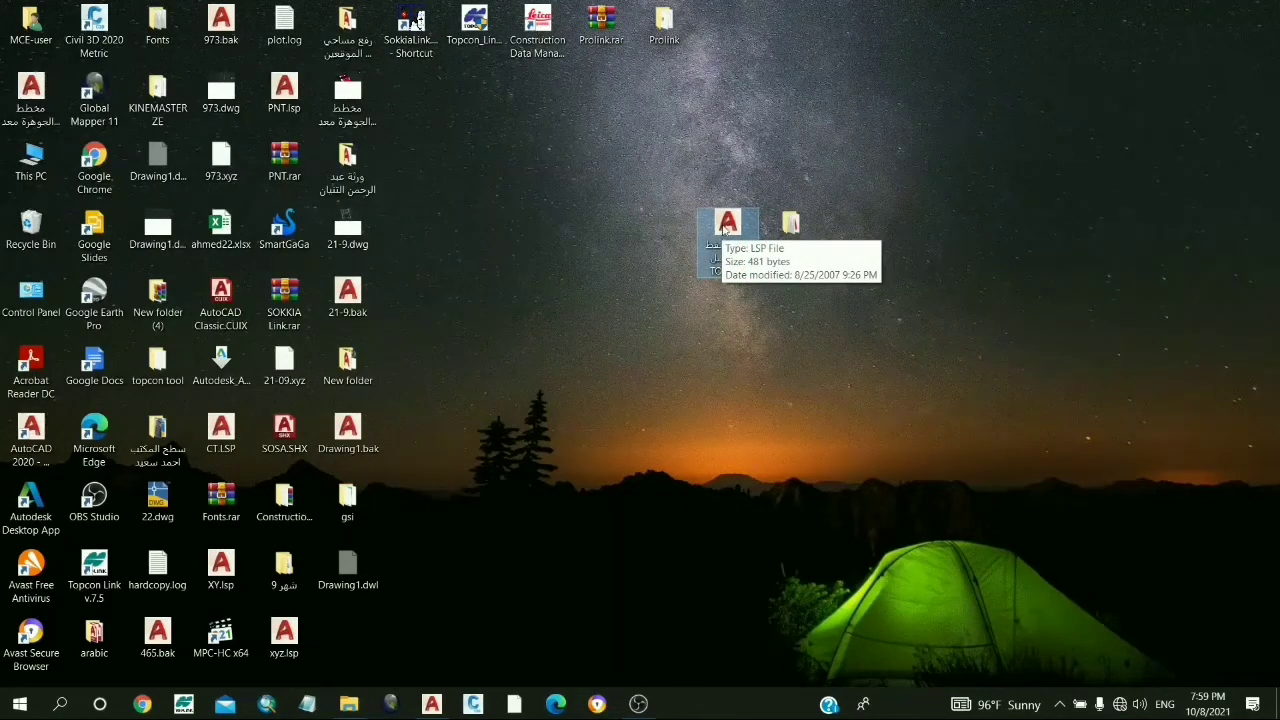
right_click(724, 229)
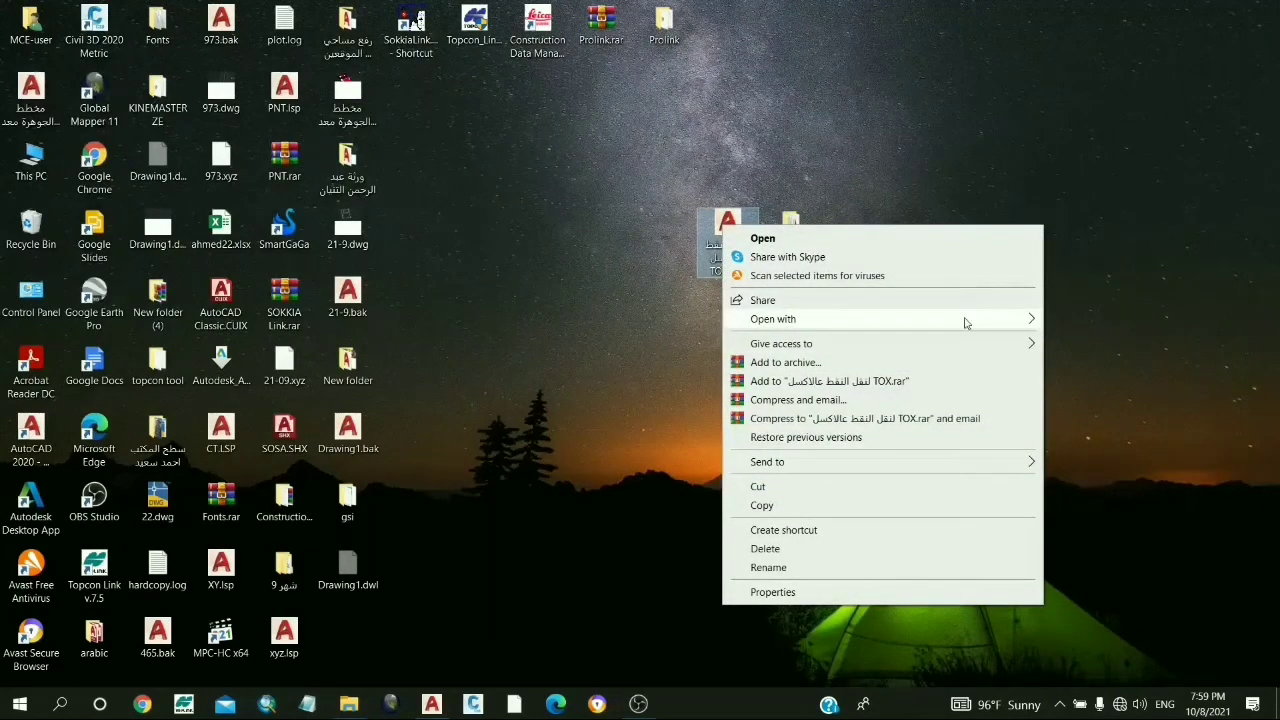
mouse_move(773, 319)
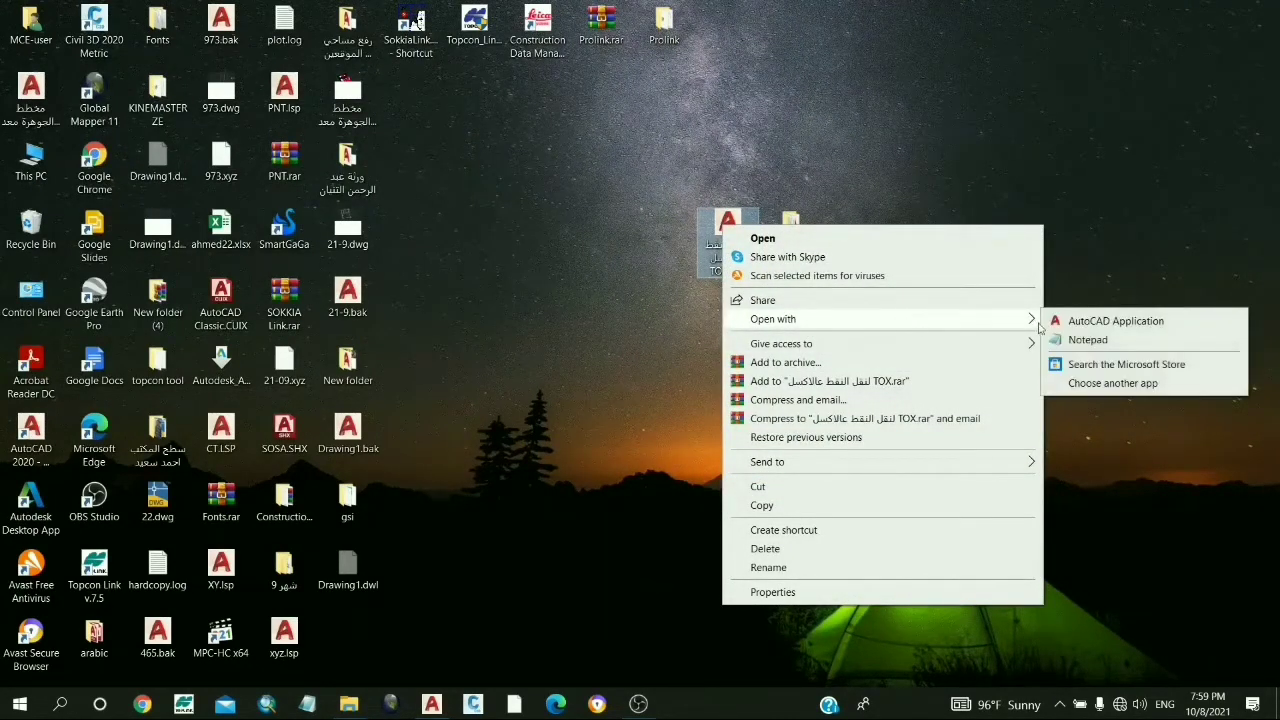
click(1065, 340)
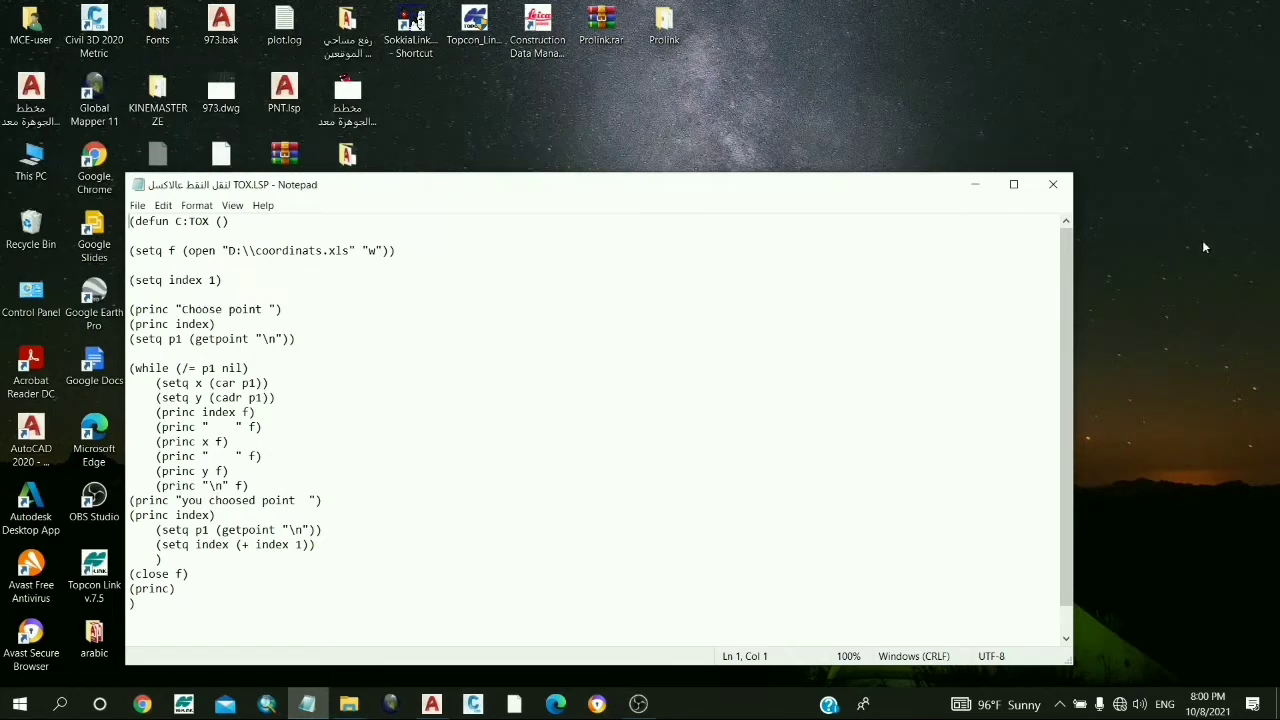
Close the TOX.LSP file in Notepad
click(1053, 186)
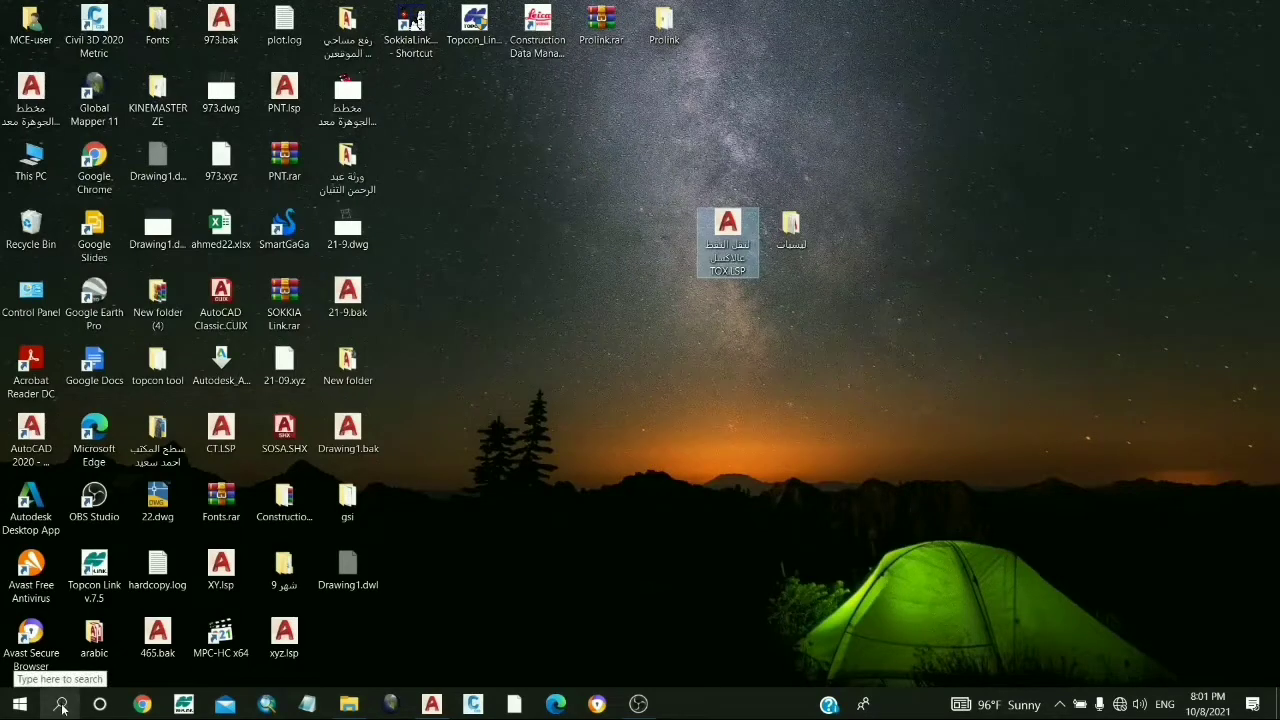
Load coorN.LSP through Tools > Load Application, then close the loader
click(441, 706)
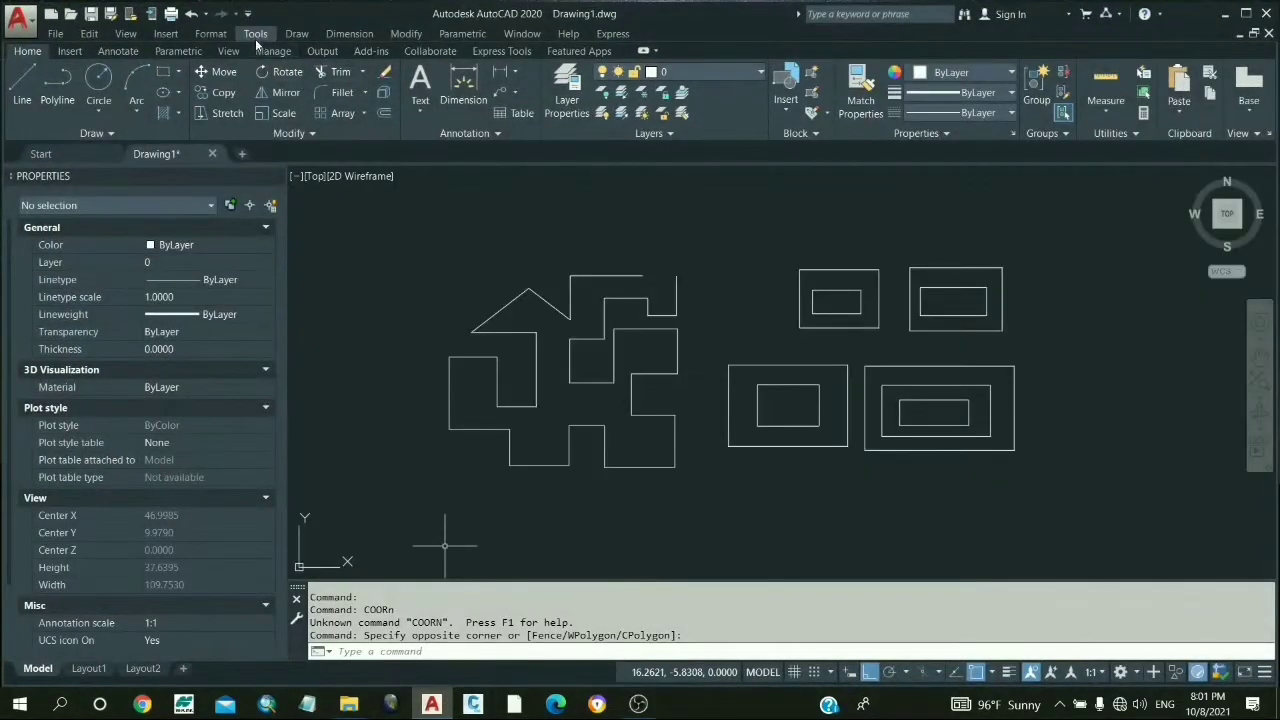
click(256, 38)
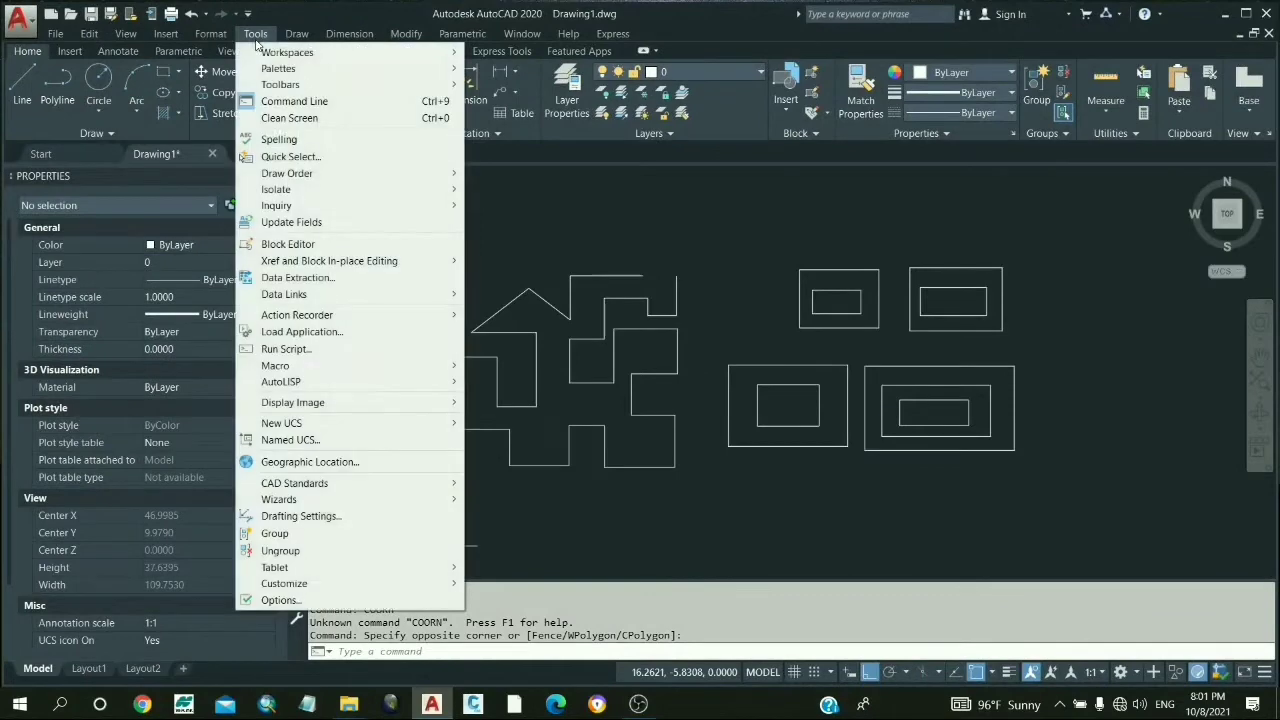
click(322, 331)
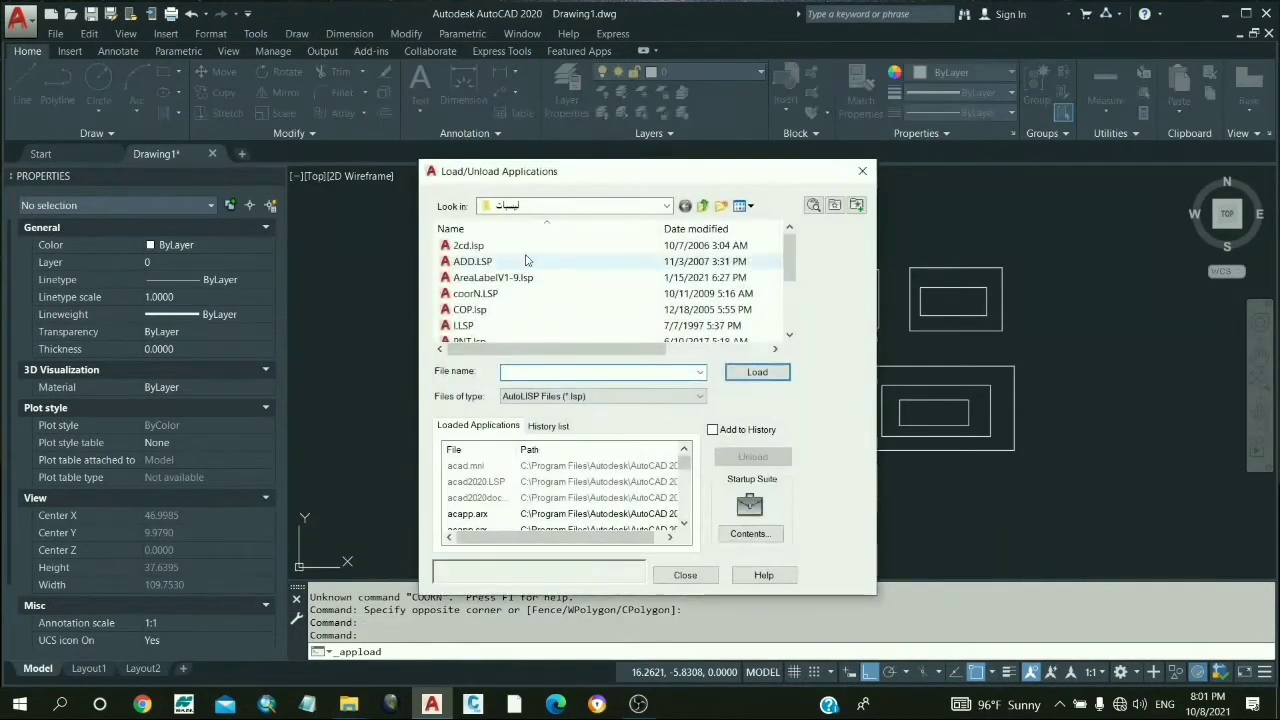
click(475, 293)
click(745, 374)
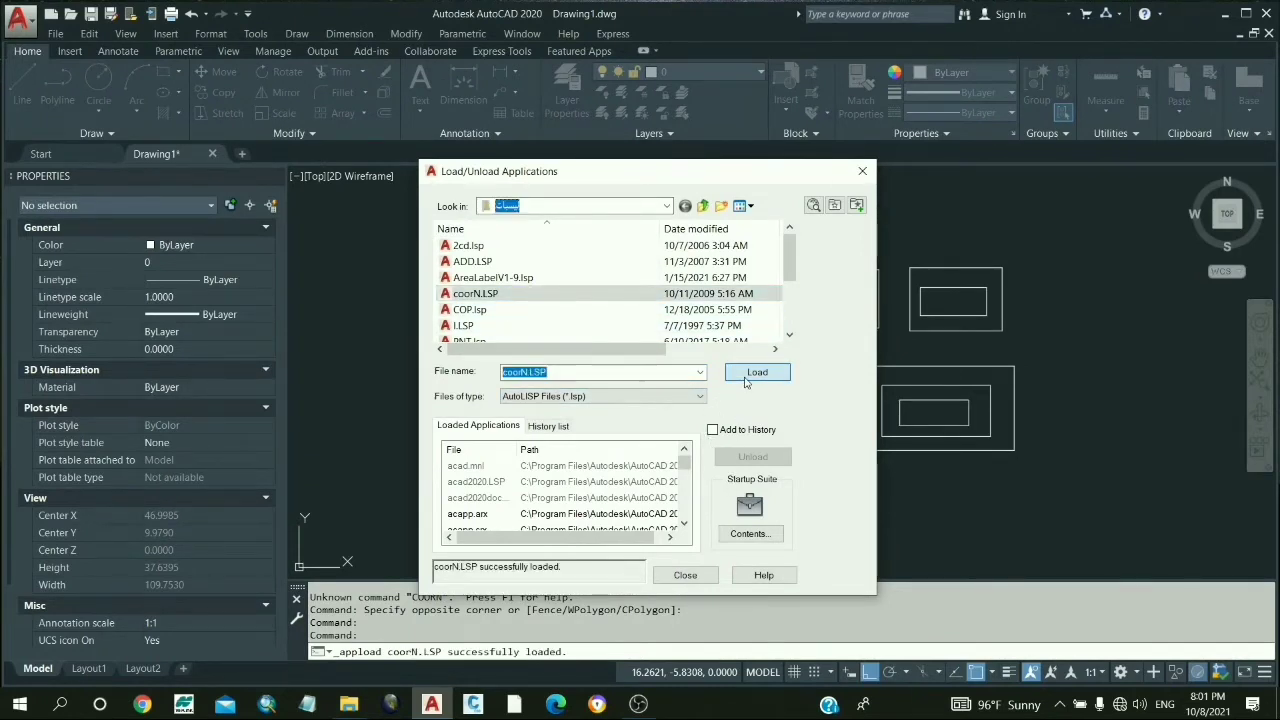
click(685, 576)
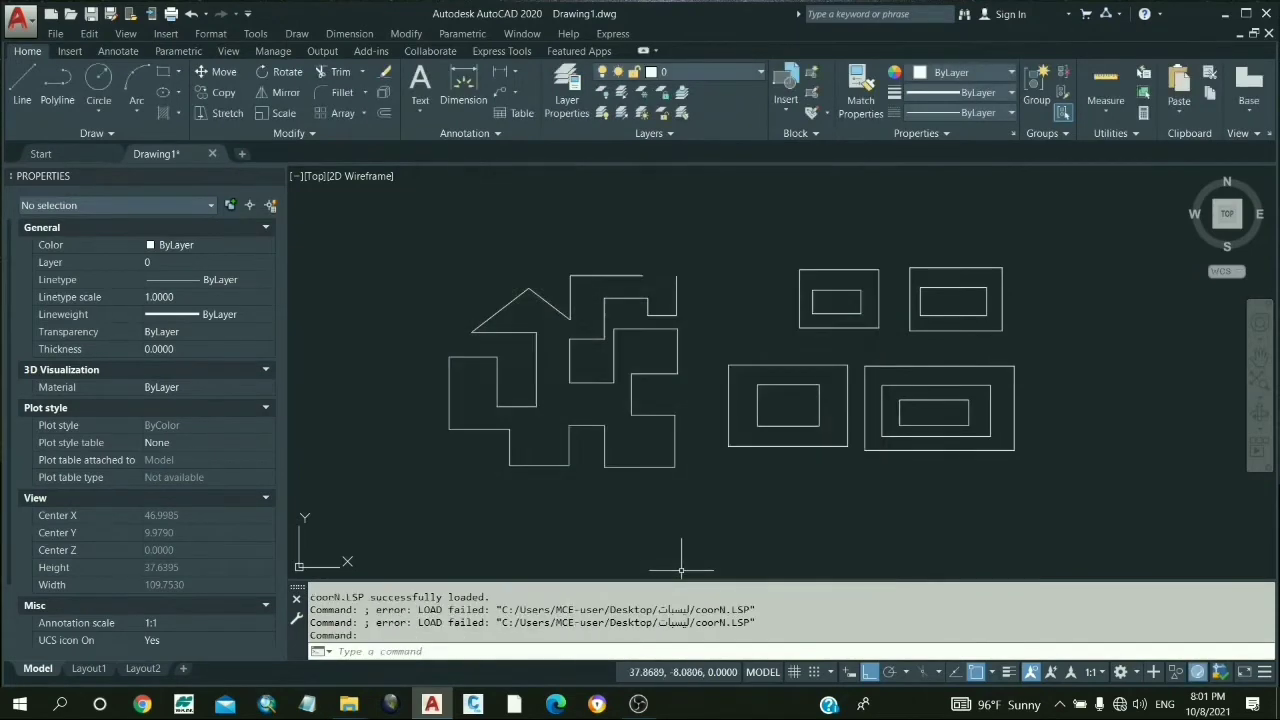
Run COORN to confirm it's still unknown, then minimise AutoCAD
click(446, 651)
text(Coo)
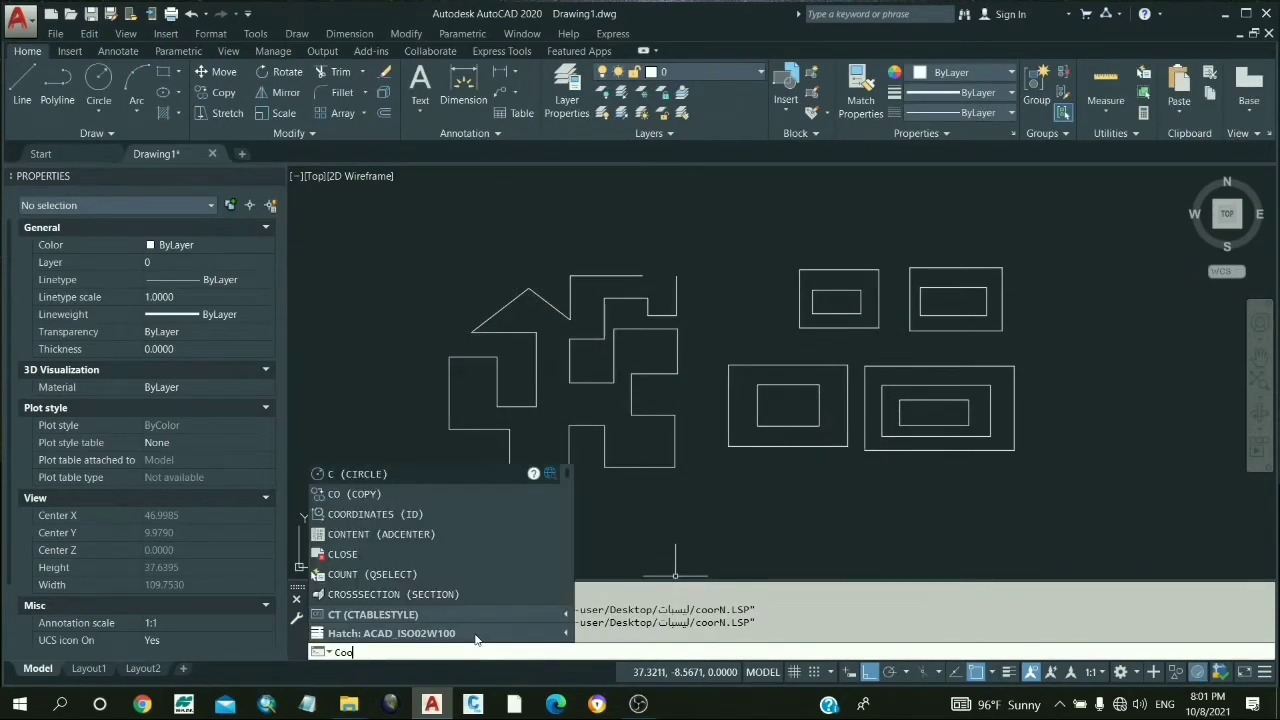
text(rn)
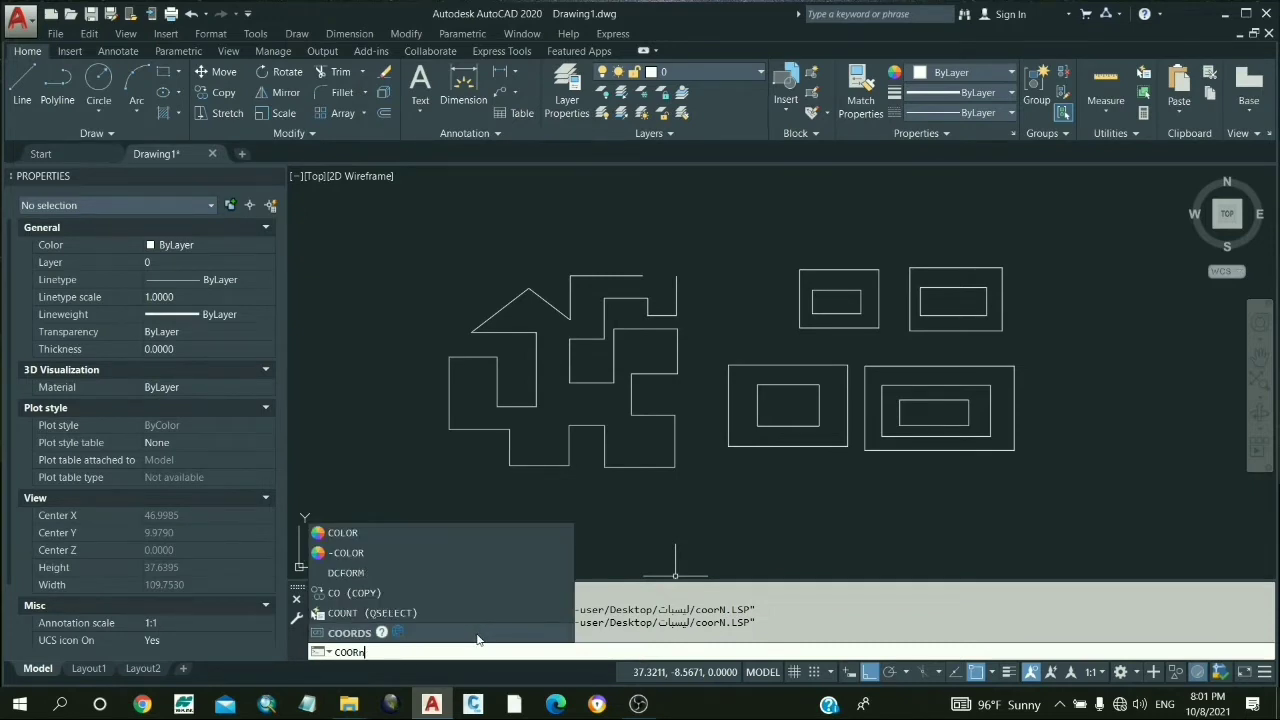
key(Return)
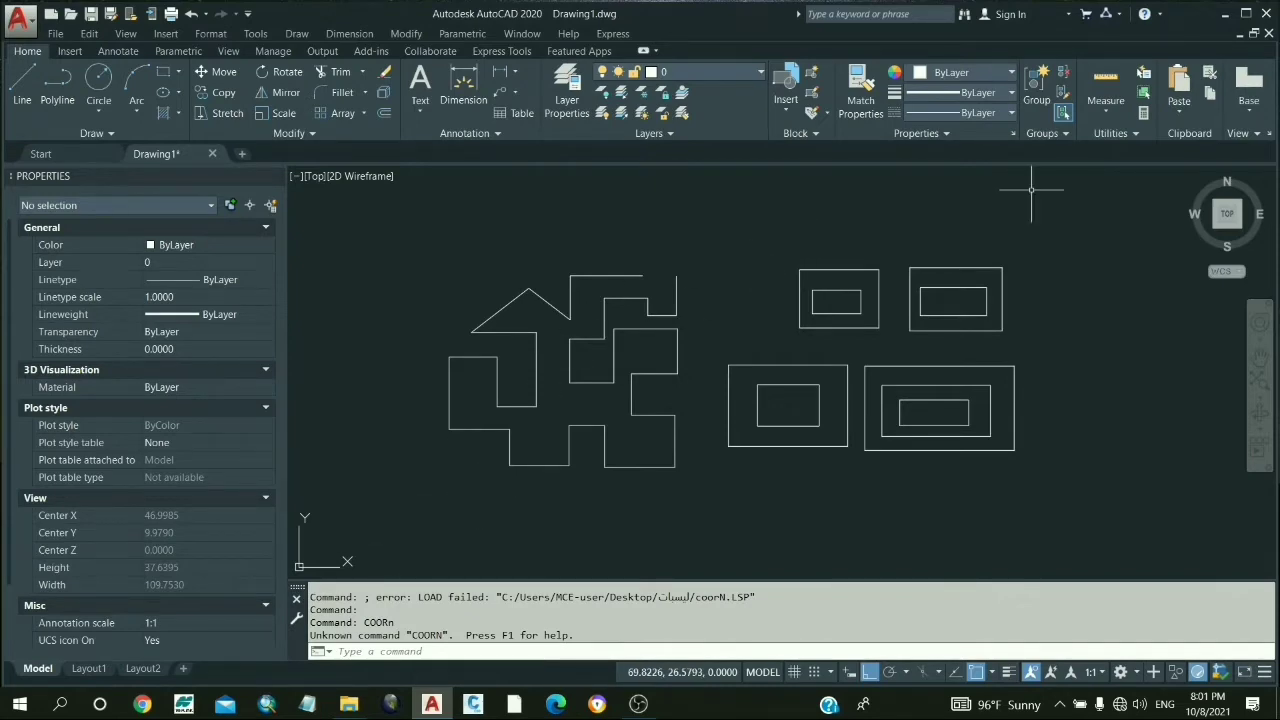
click(1220, 13)
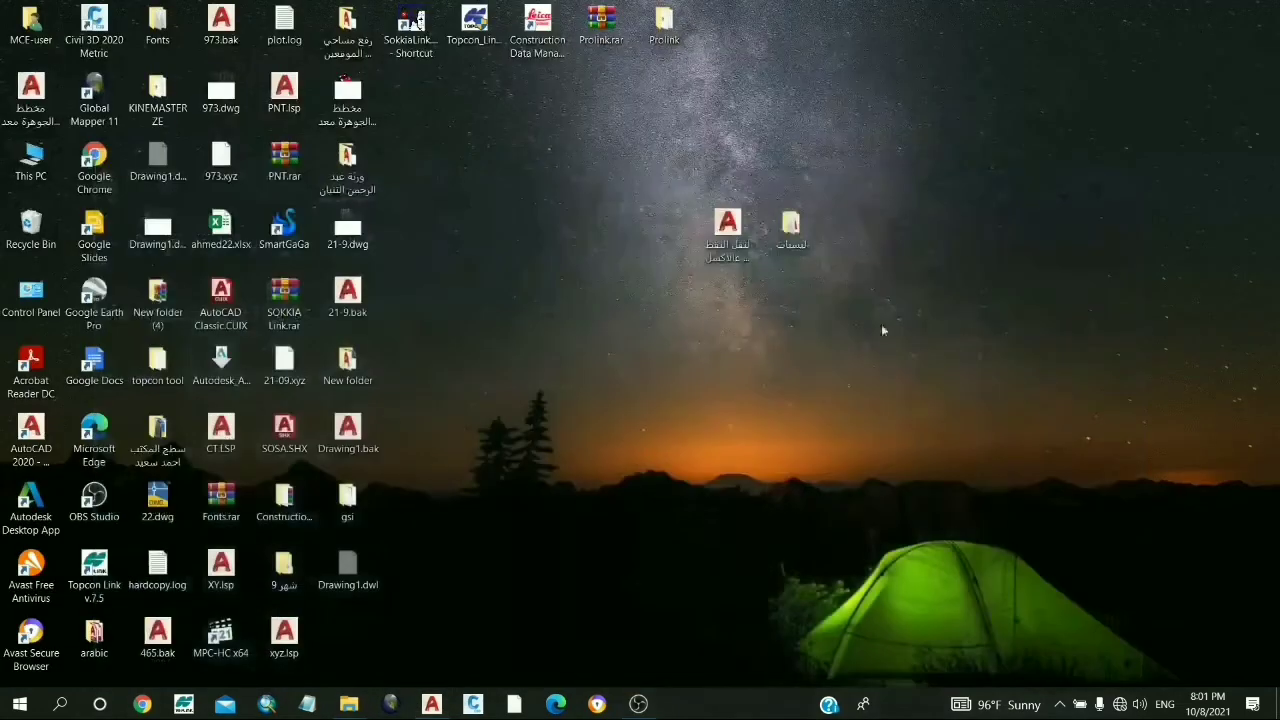
Search Windows for 'control panel' and open the Control Panel result
click(61, 705)
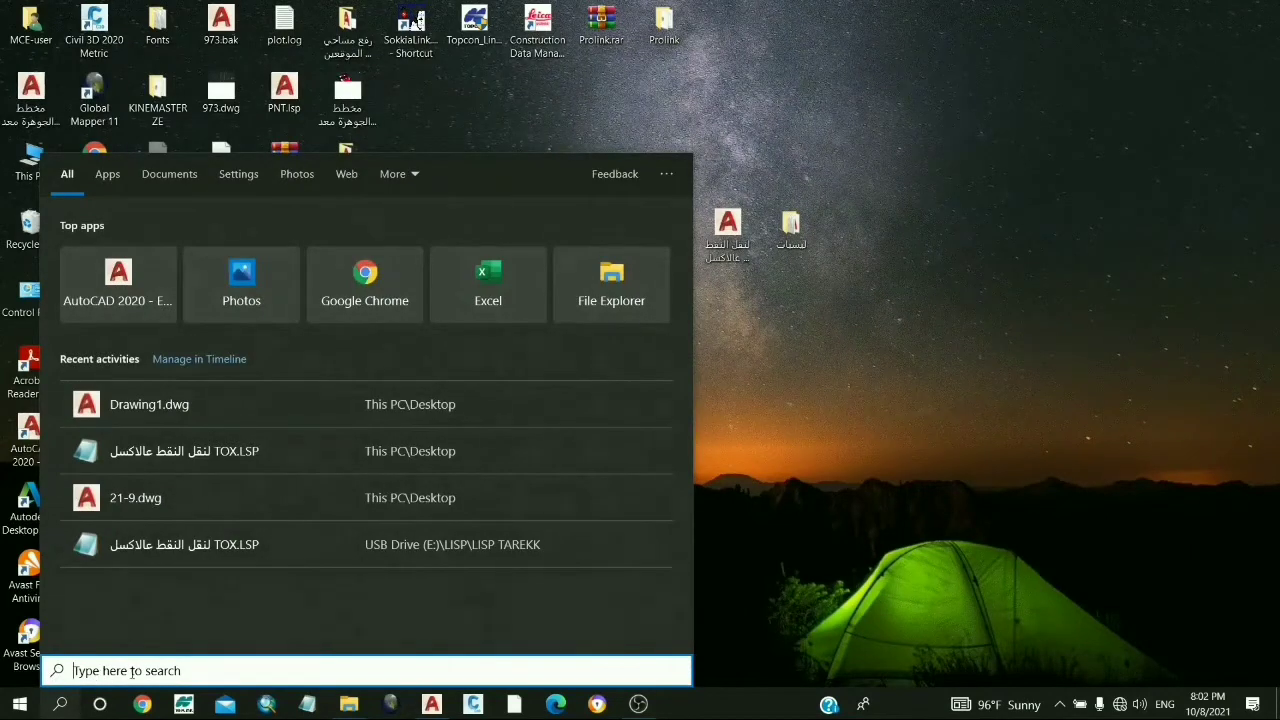
text(o)
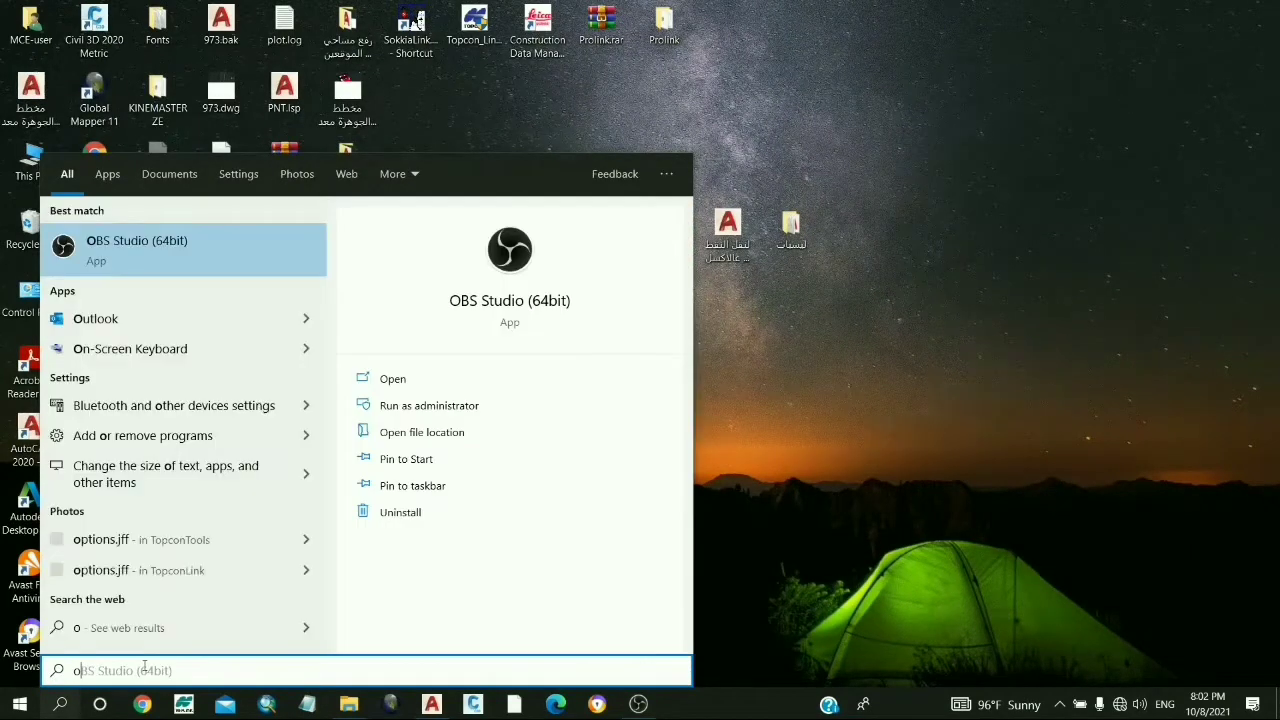
key(BackSpace)
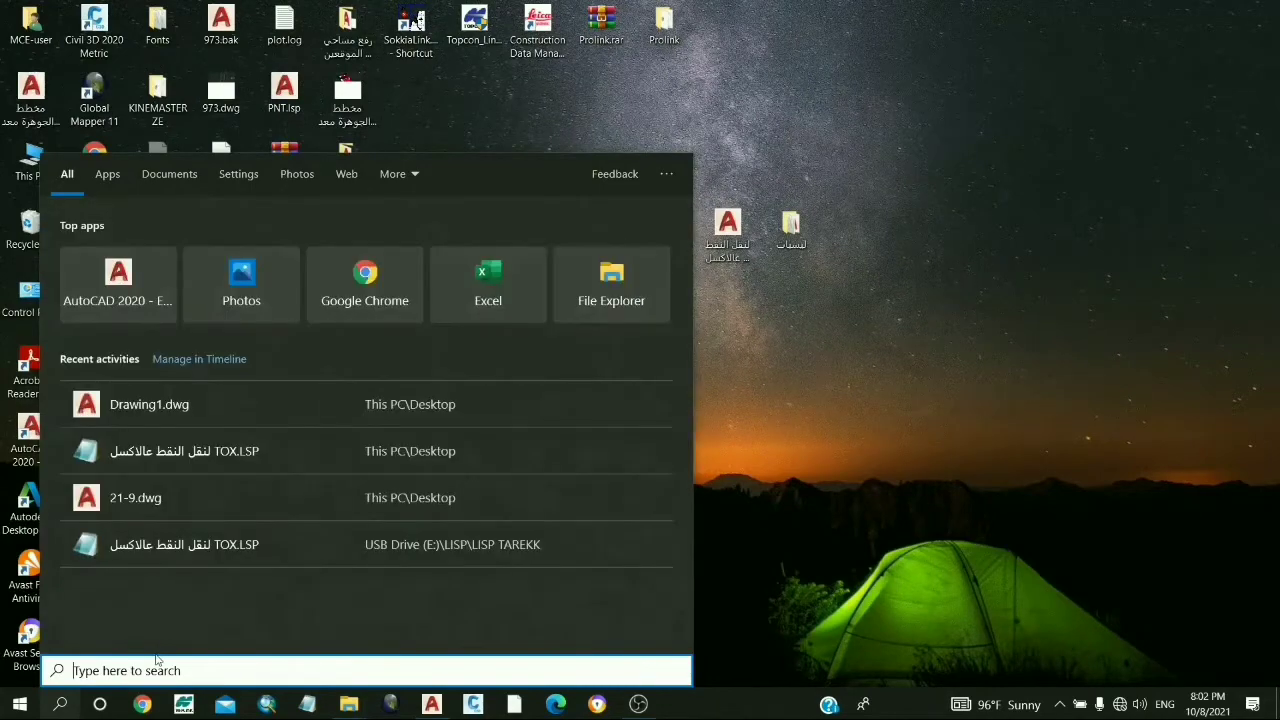
text(co)
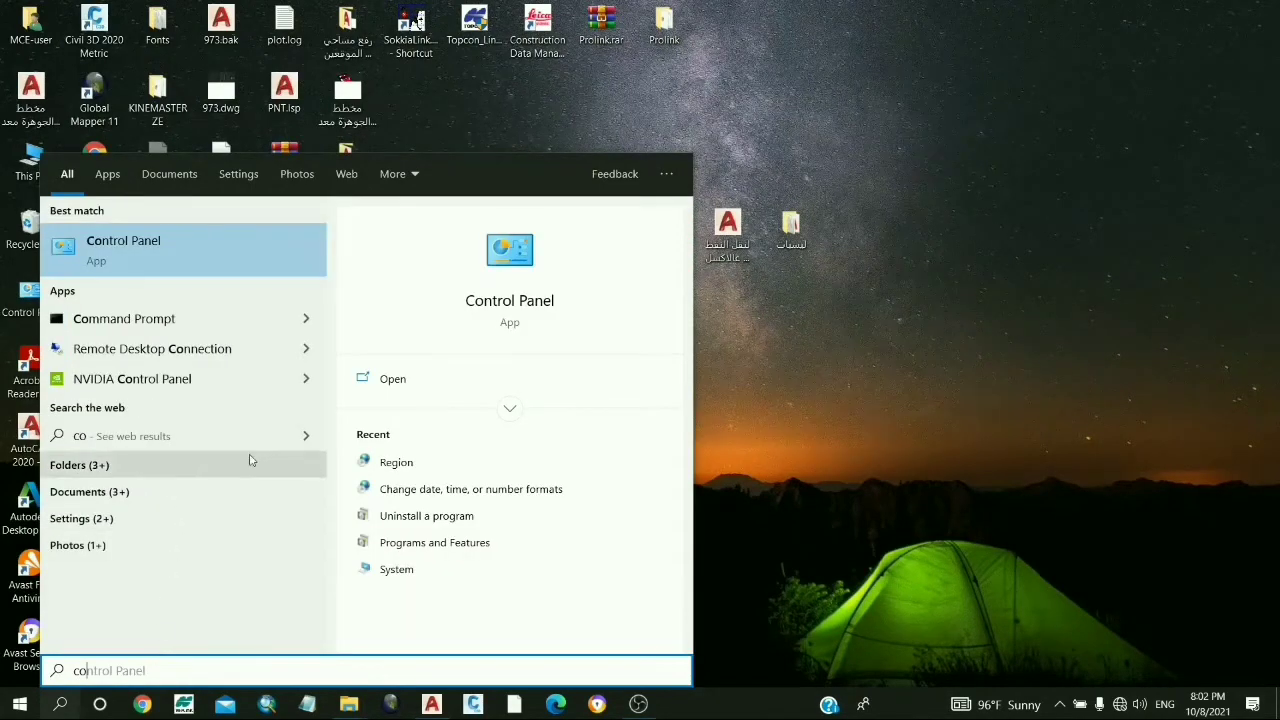
click(486, 303)
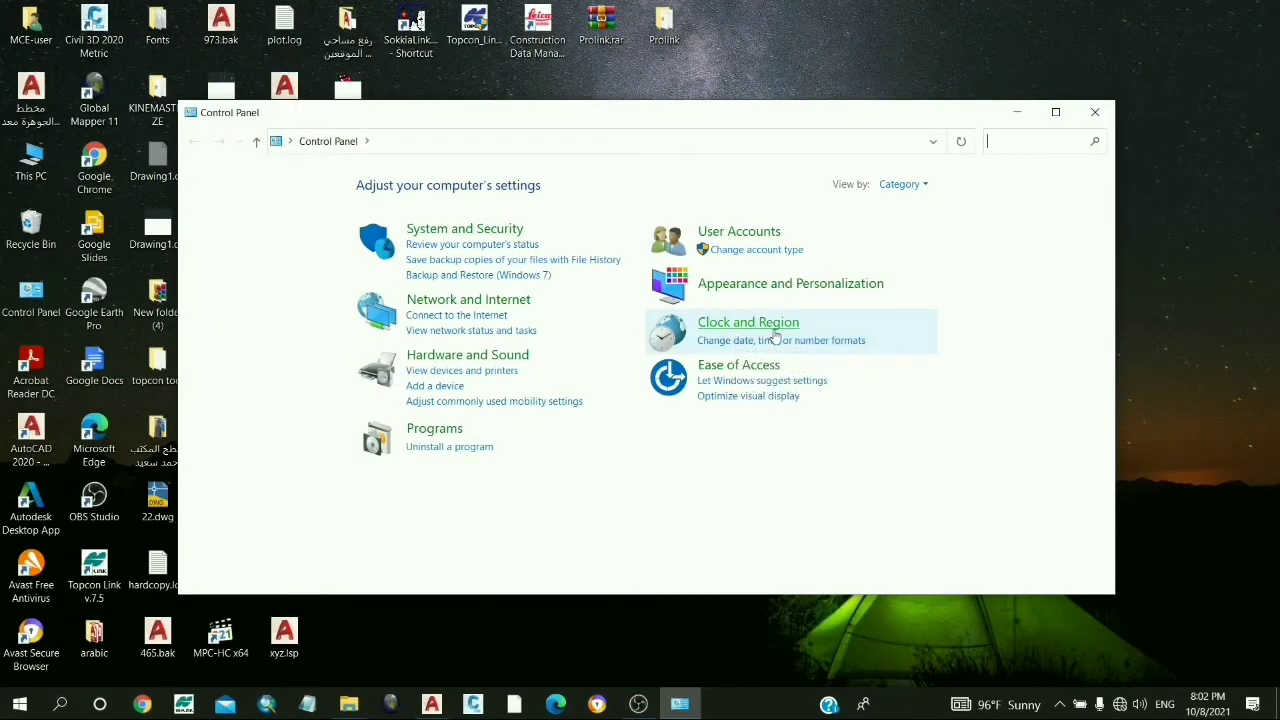
Open Region's Administrative tab and Change system locale, currently English (United States)
click(656, 336)
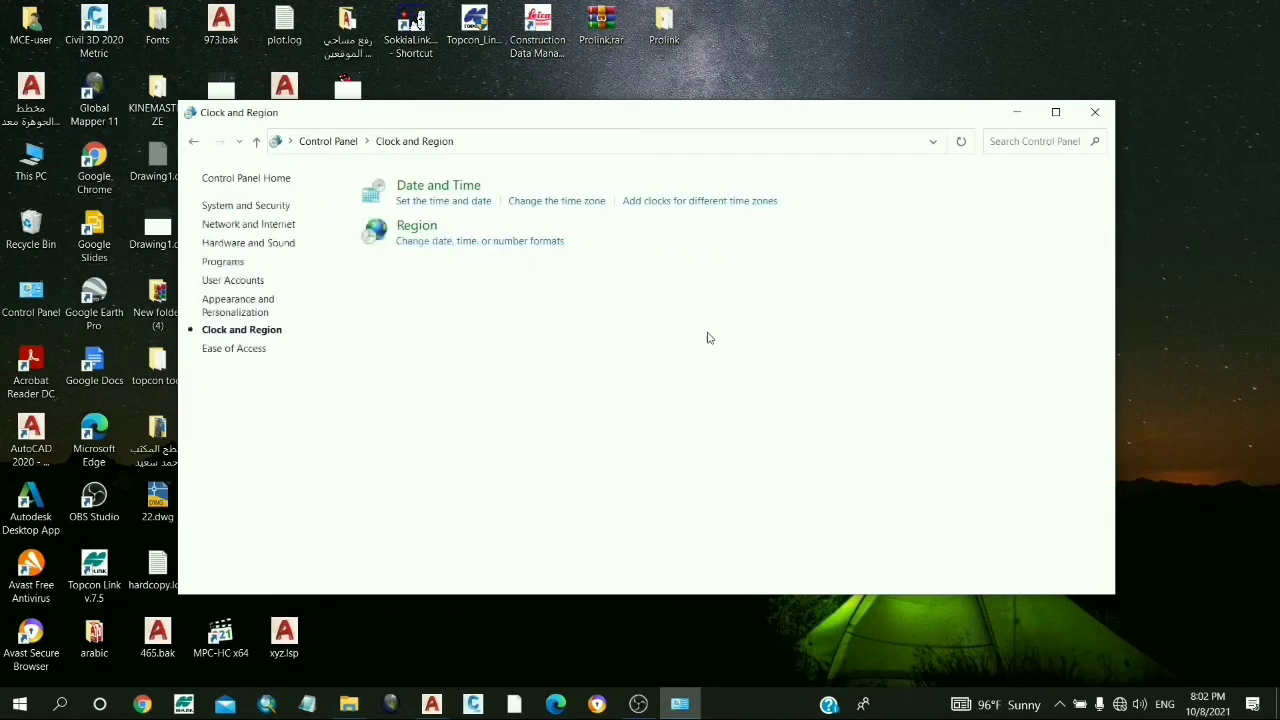
click(418, 228)
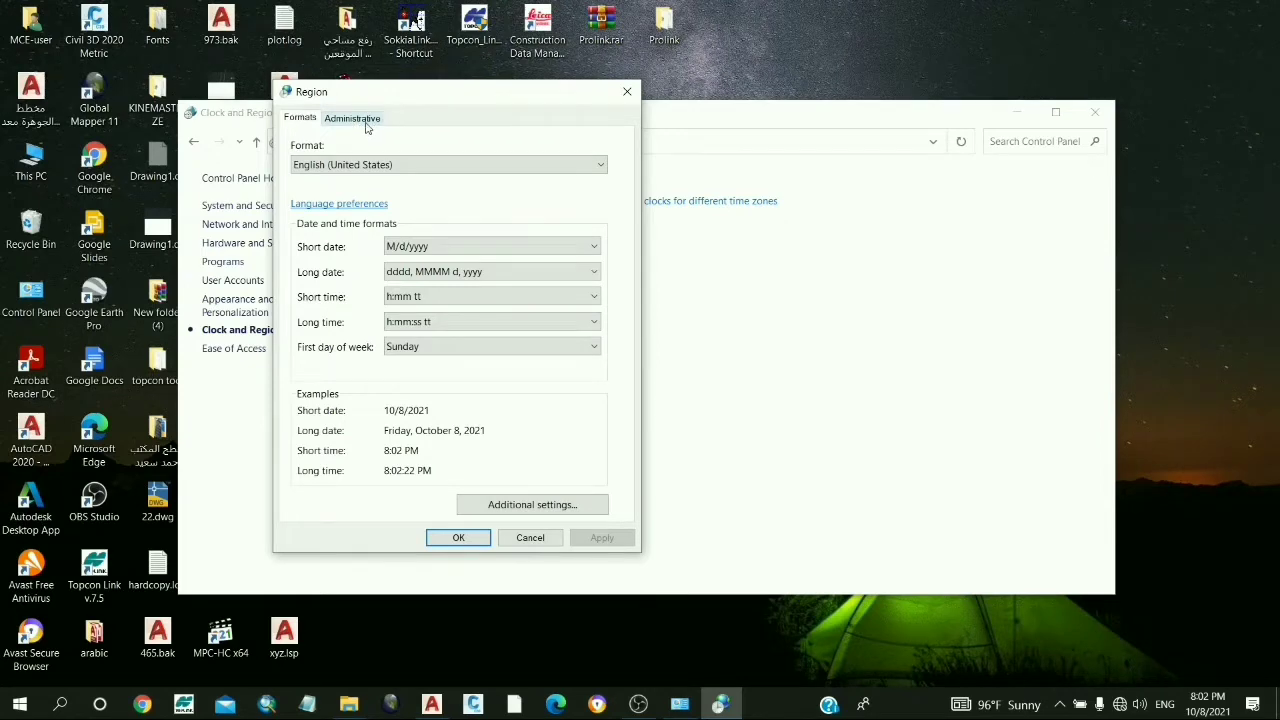
click(366, 122)
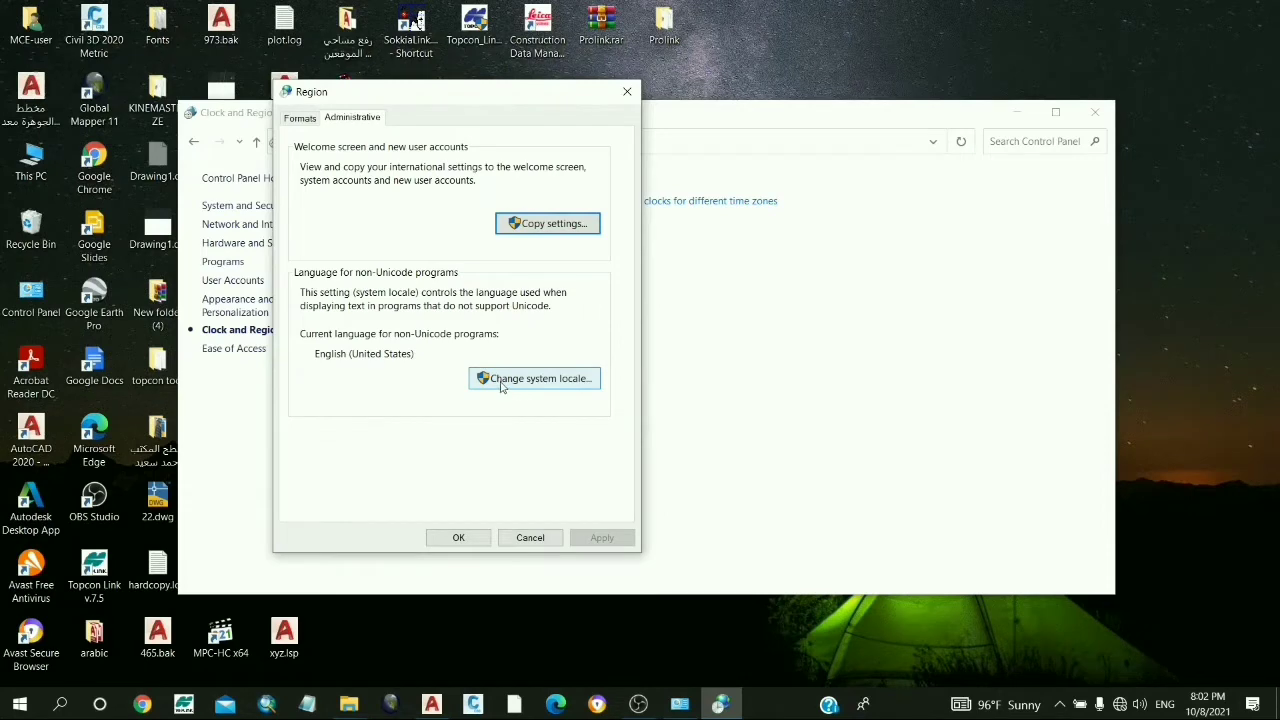
click(539, 380)
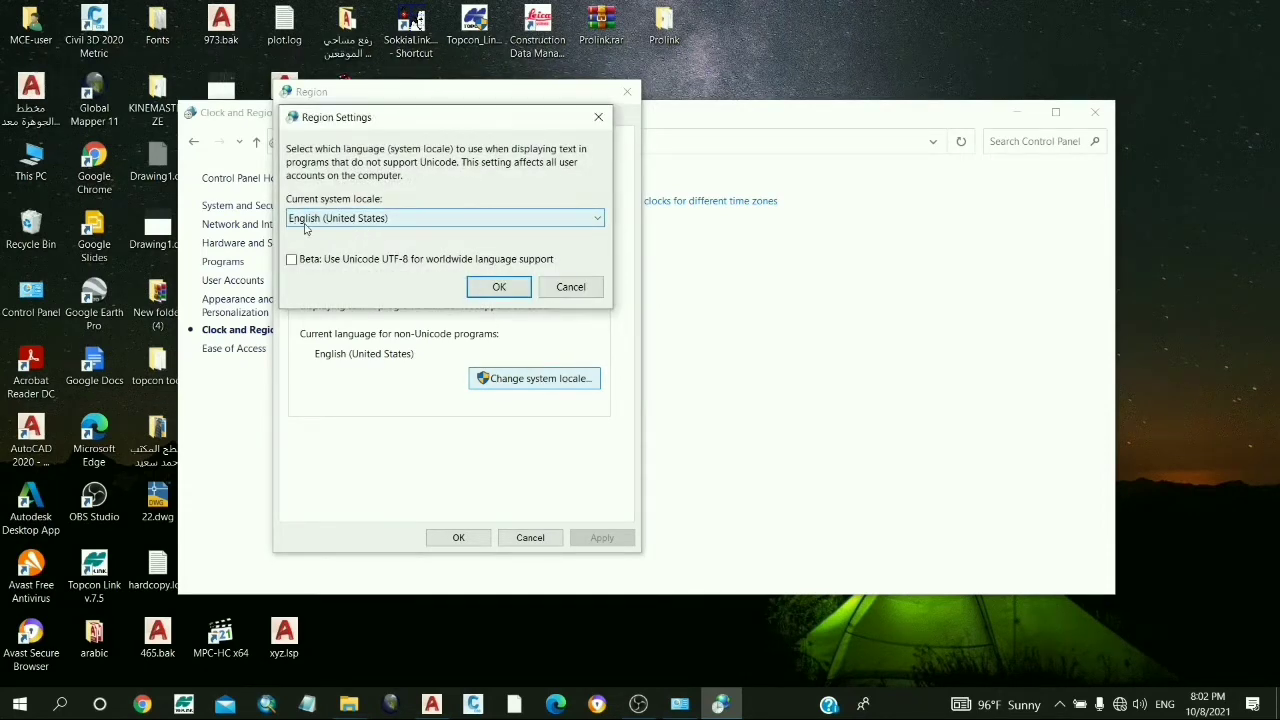
Choose Arabic (Egypt) as the current system locale and confirm with OK
click(560, 220)
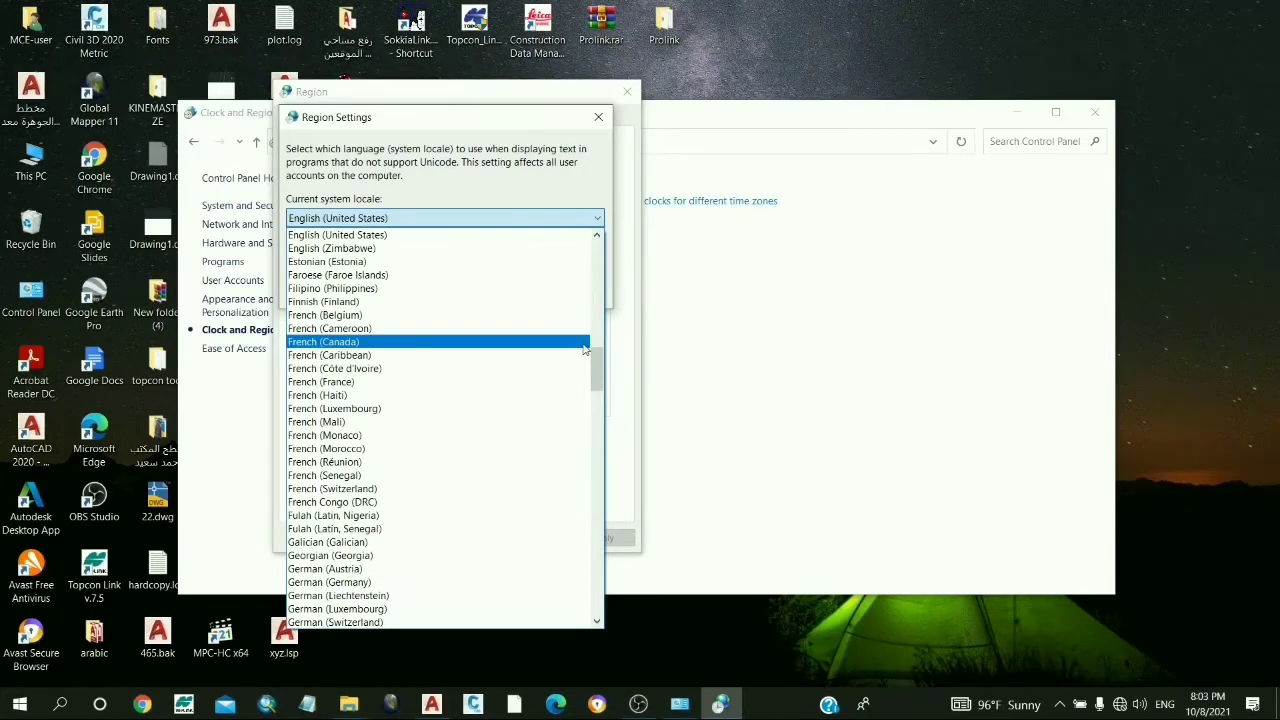
click(590, 343)
click(534, 228)
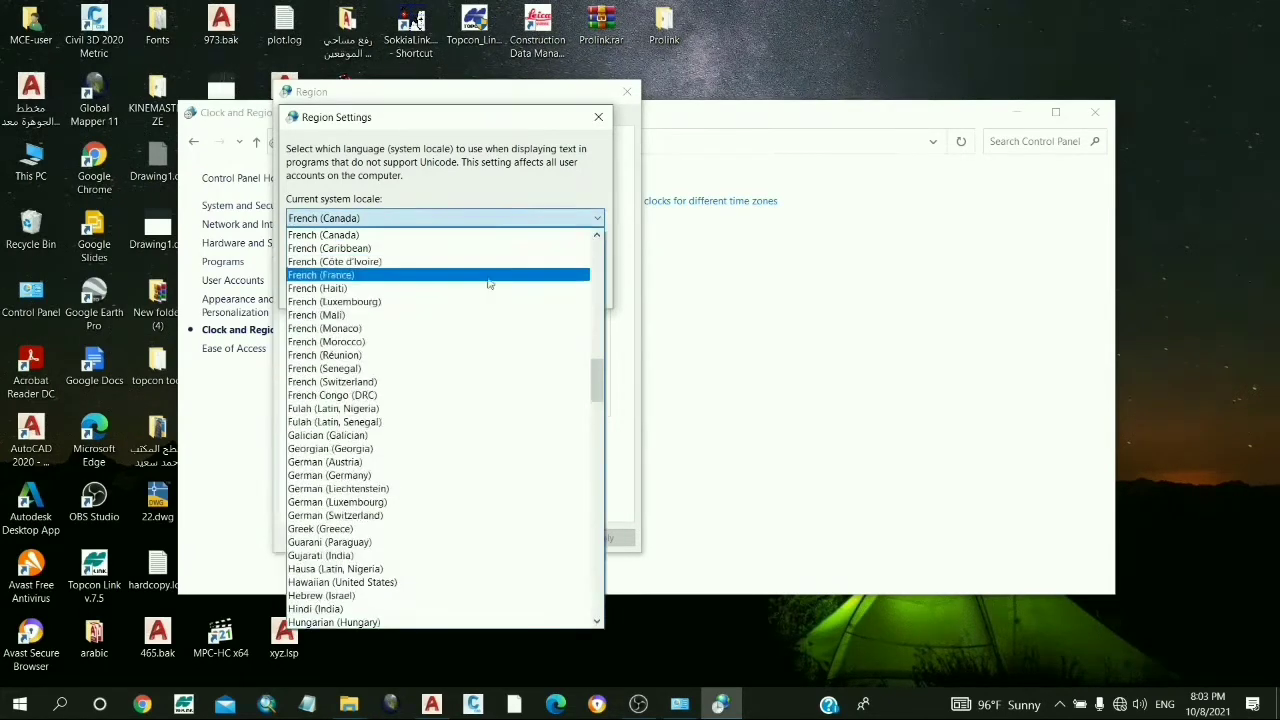
scroll(486, 286, up, 2)
scroll(458, 329, up, 5)
scroll(462, 330, up, 3)
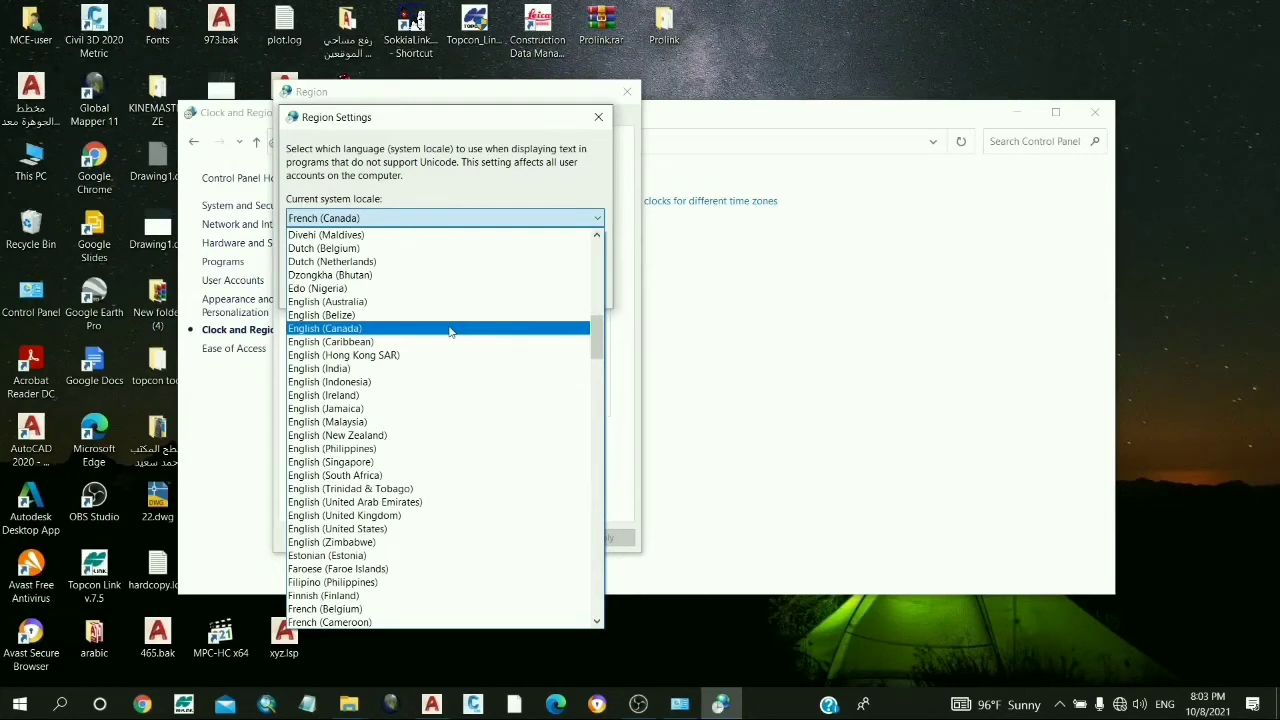
scroll(442, 332, up, 2)
scroll(444, 331, up, 2)
scroll(445, 331, up, 2)
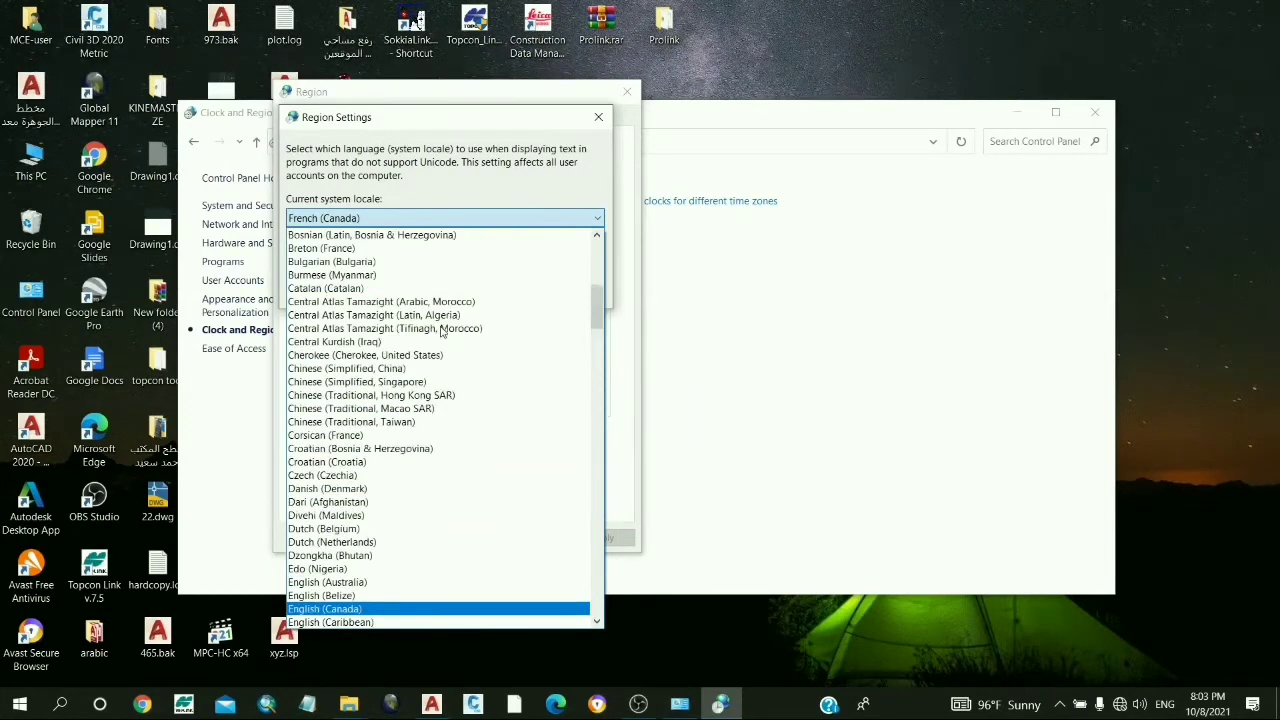
scroll(446, 330, up, 1)
scroll(446, 330, up, 3)
scroll(444, 330, up, 3)
scroll(443, 329, up, 3)
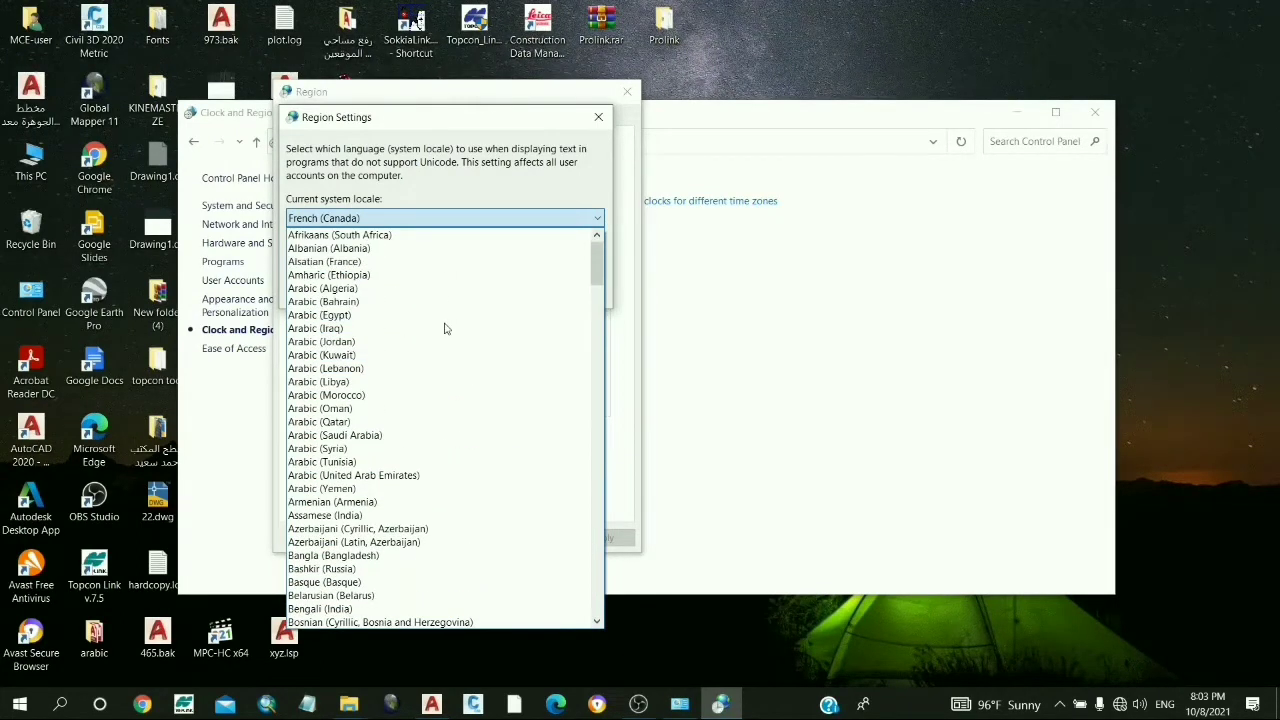
click(354, 316)
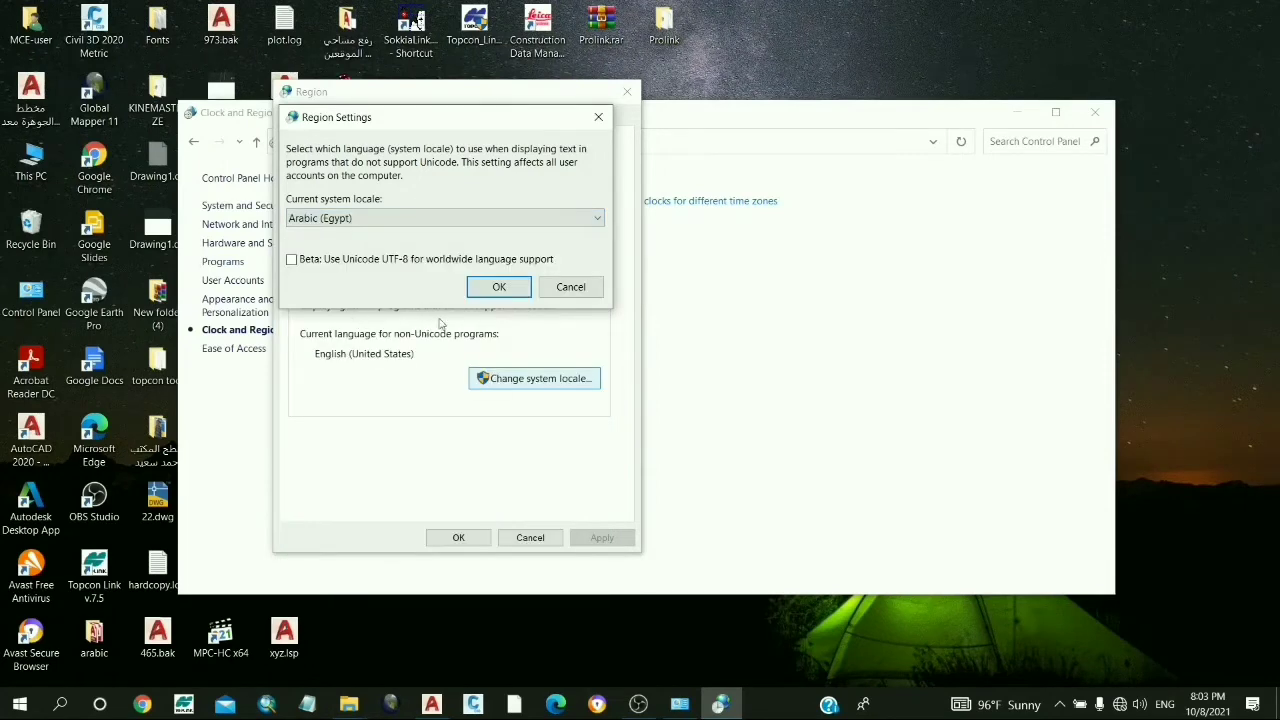
click(500, 288)
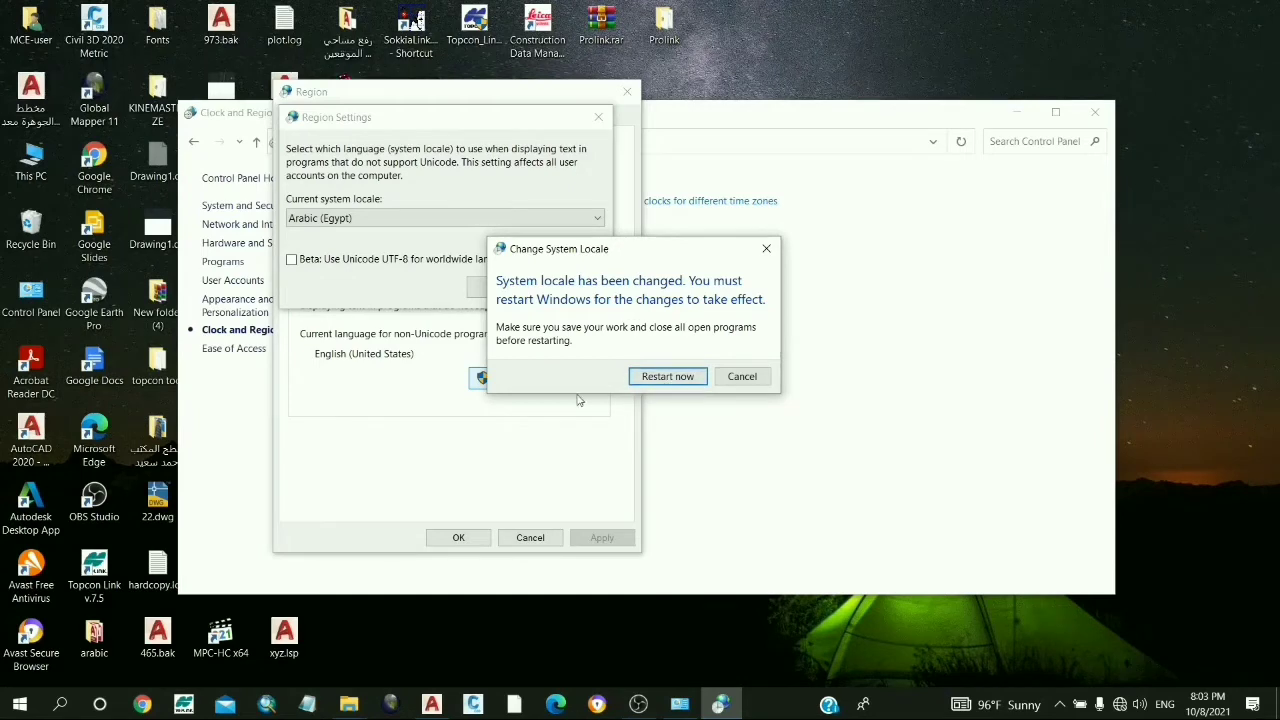
Postpone the Windows restart and close the Region and Clock and Region windows
click(766, 248)
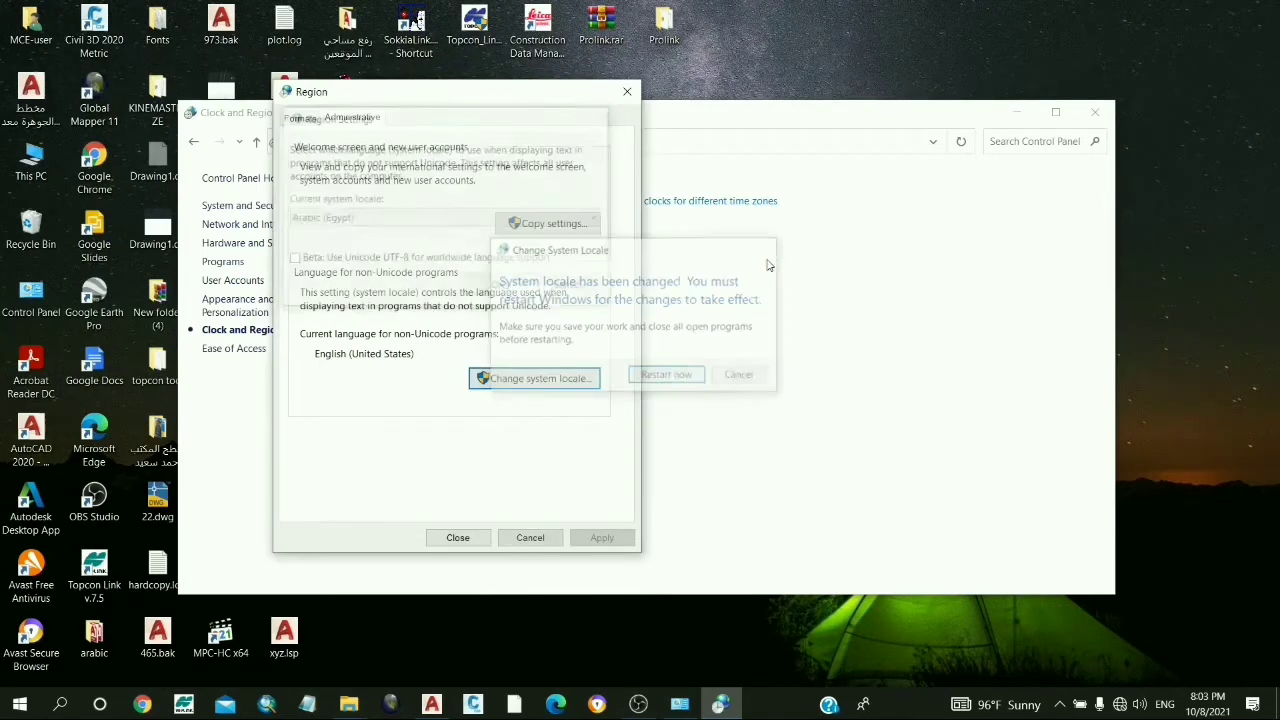
click(632, 100)
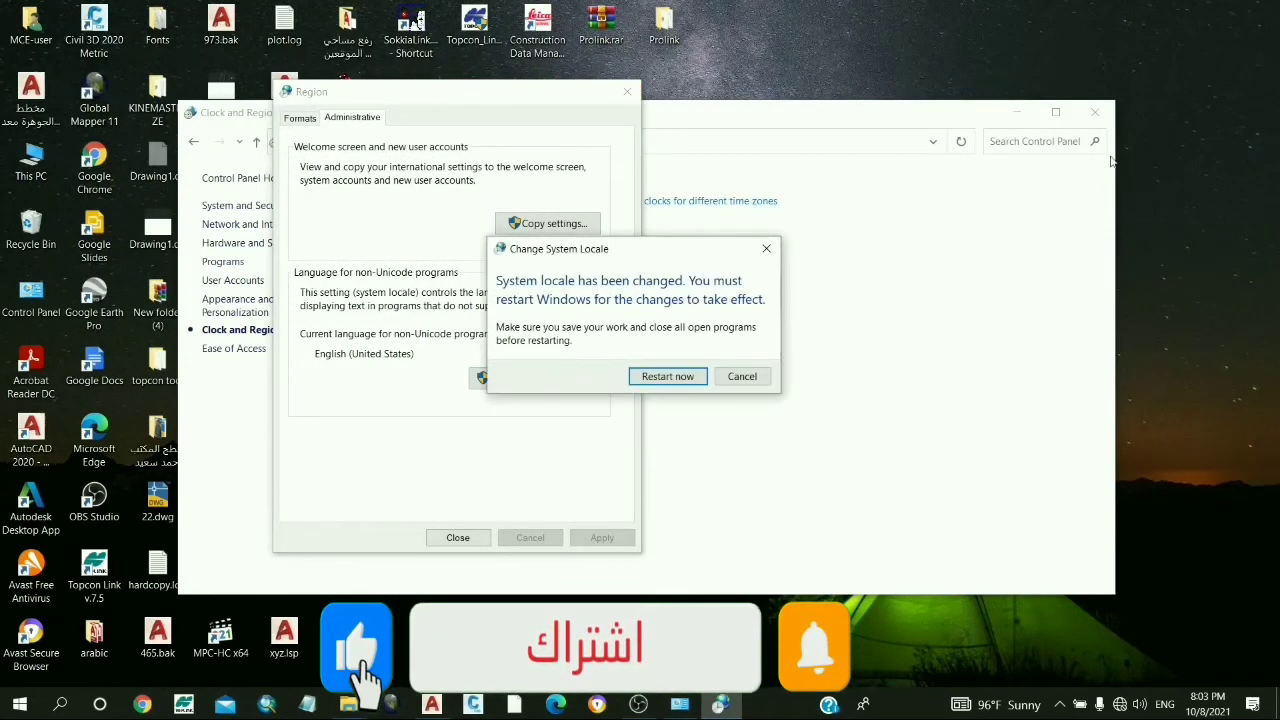
click(742, 376)
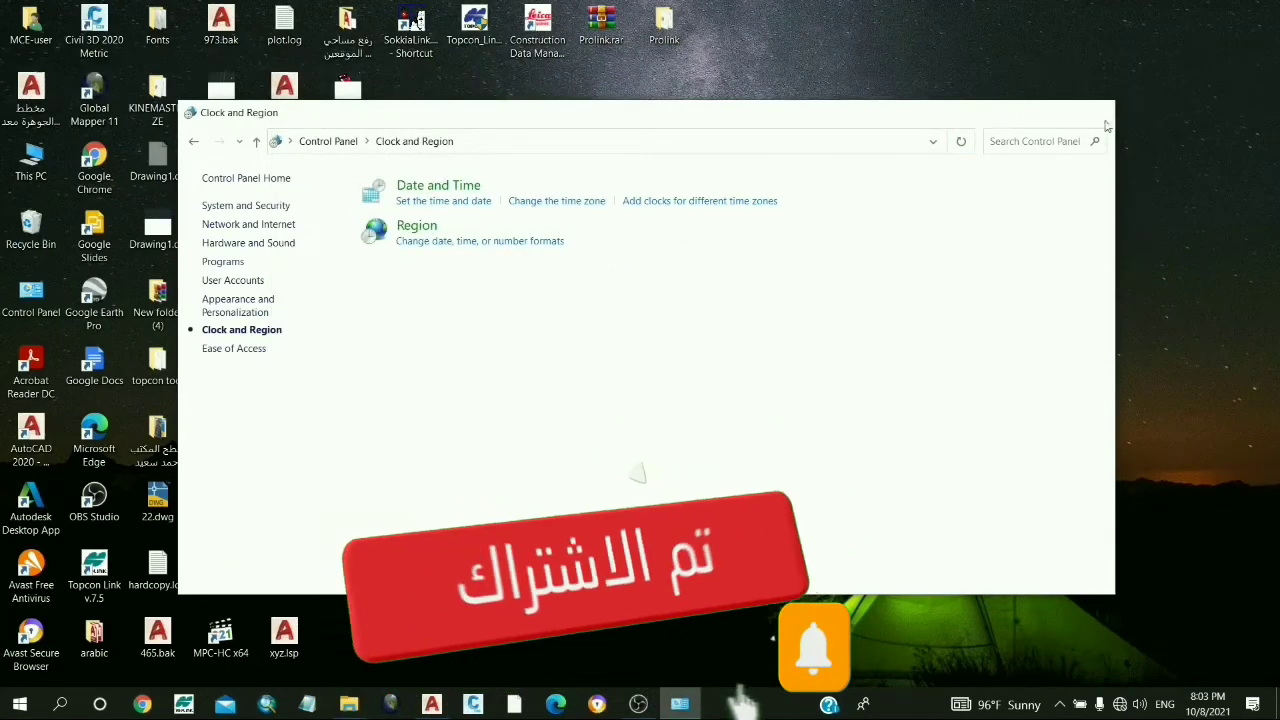
click(1095, 112)
click(431, 704)
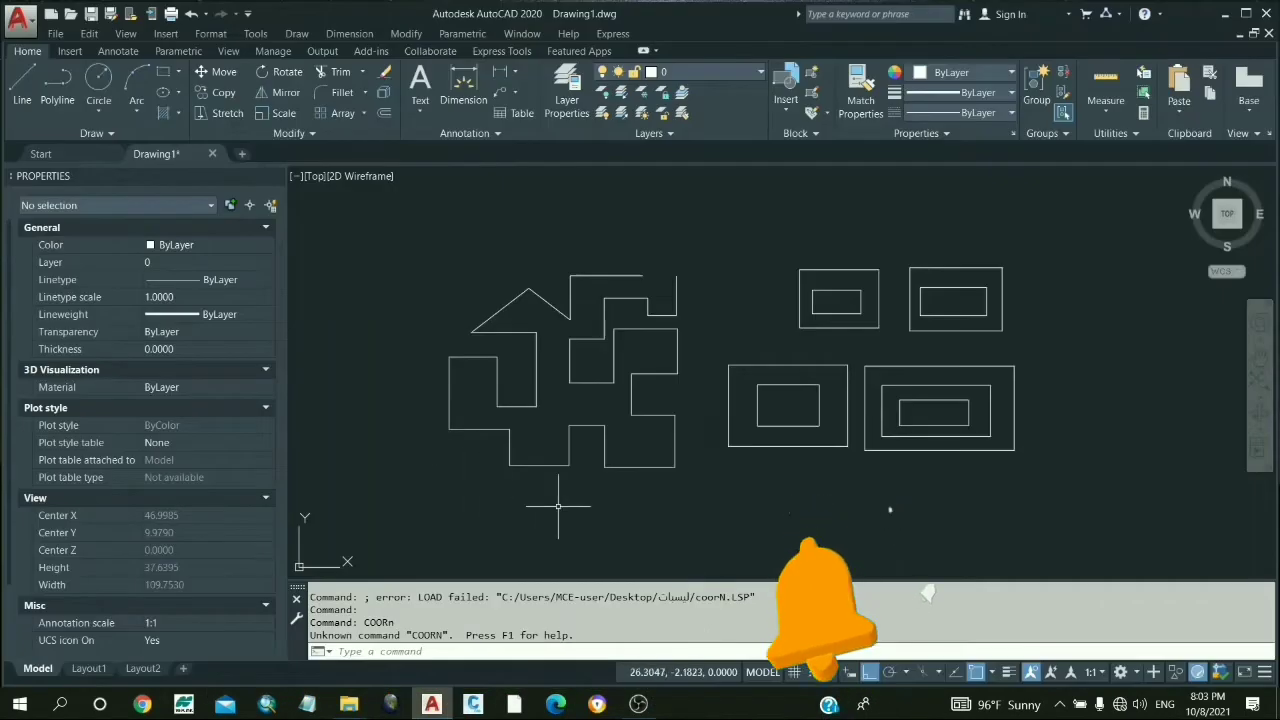
click(257, 34)
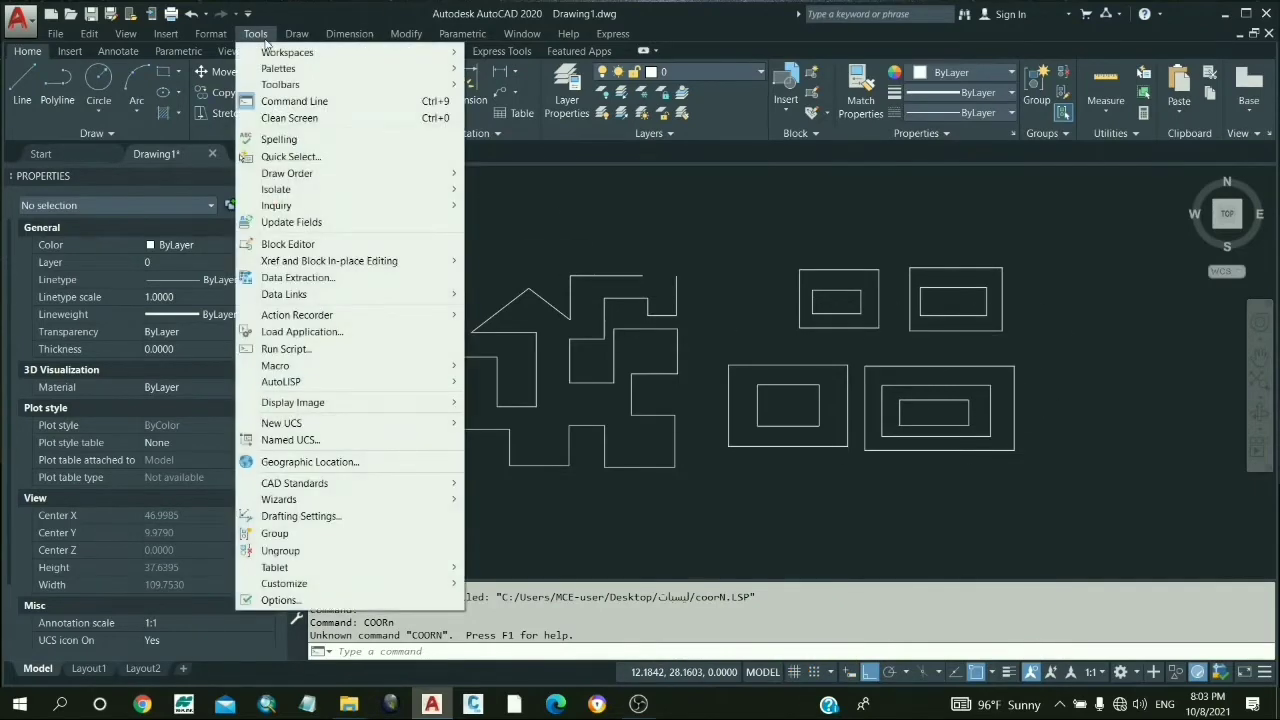
click(374, 336)
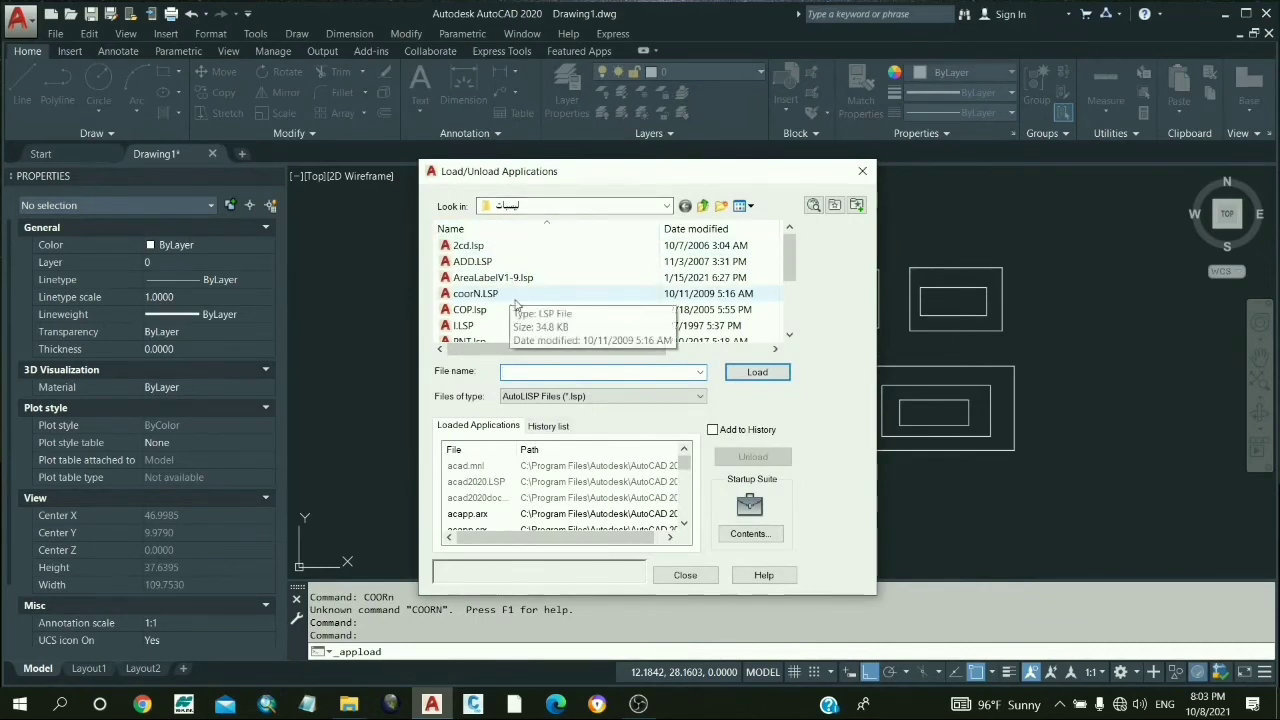
click(862, 171)
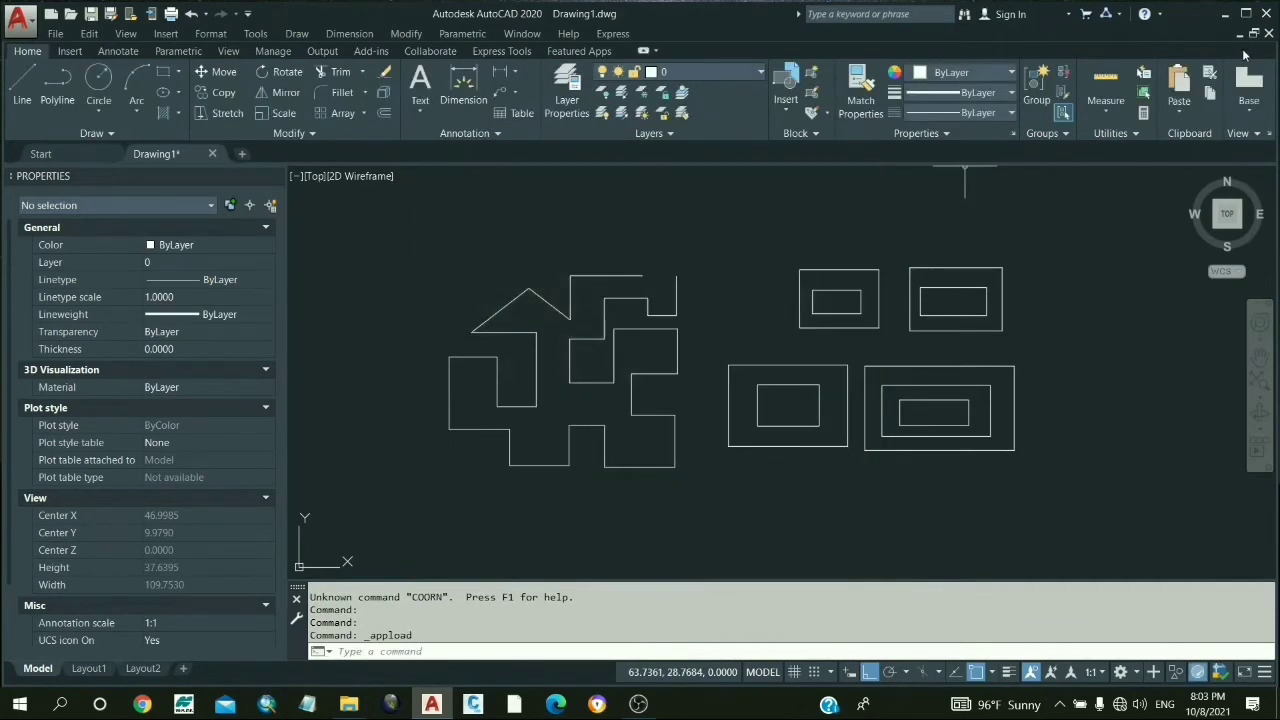
click(1267, 13)
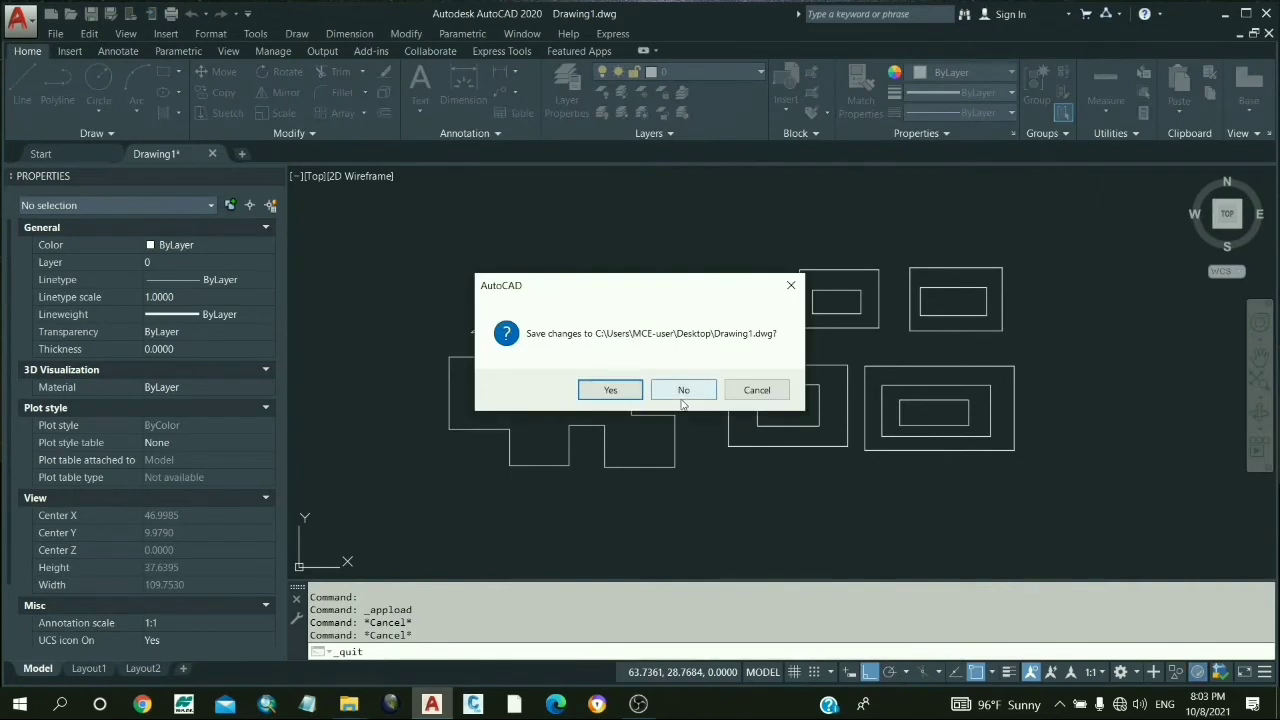
click(757, 390)
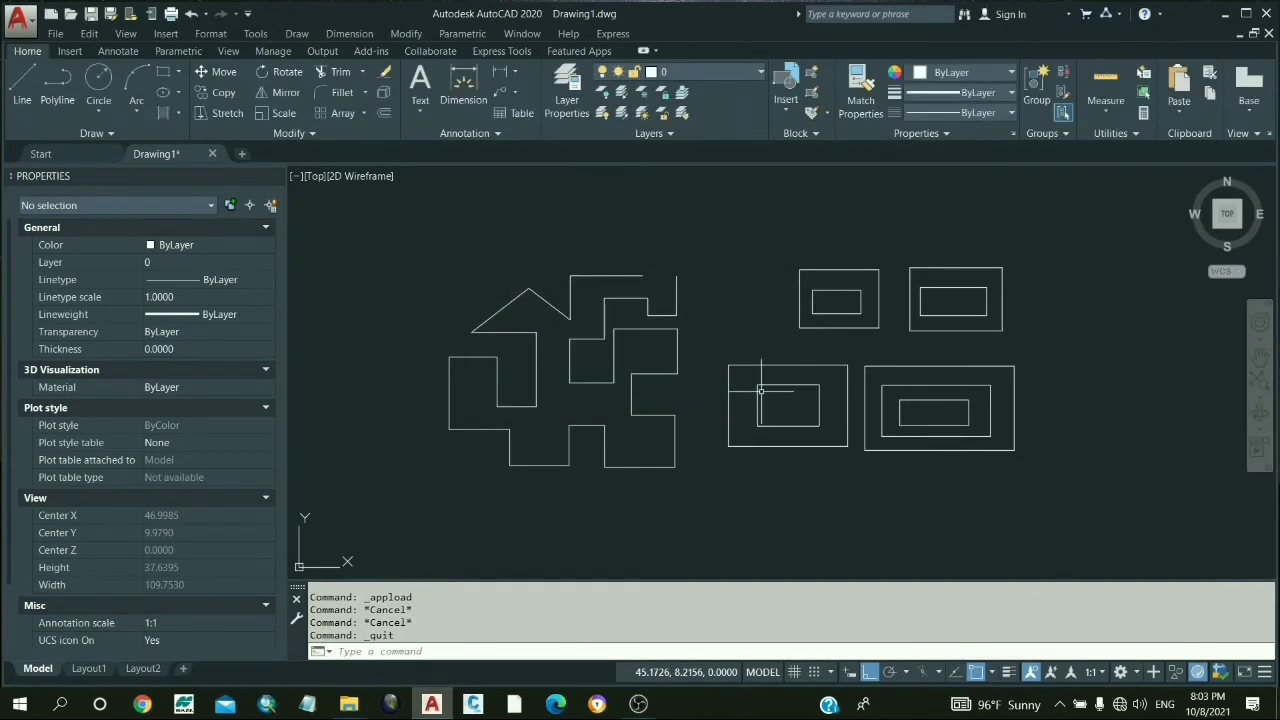